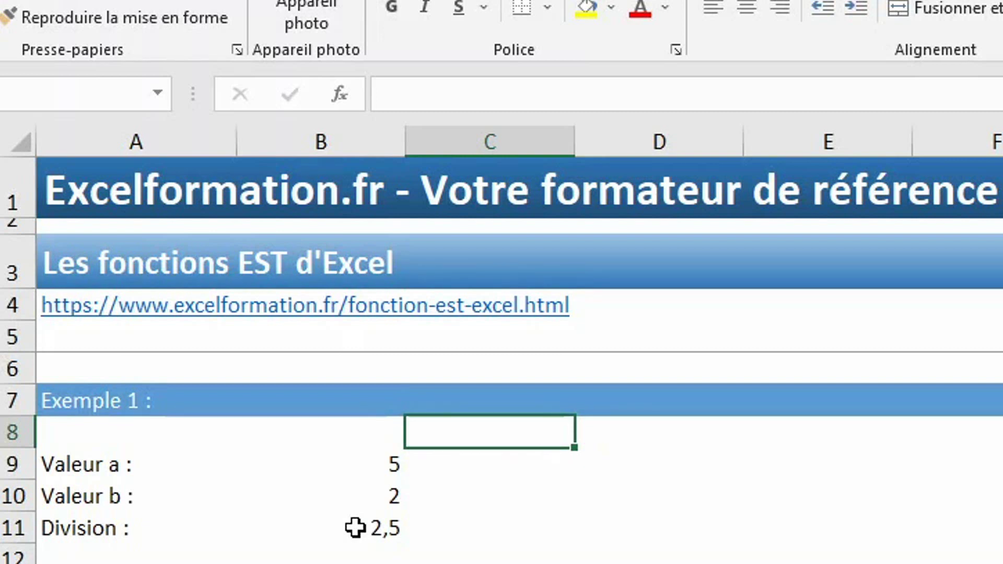
Step: Set Valeur b in B10 to 0
left_click(371, 505)
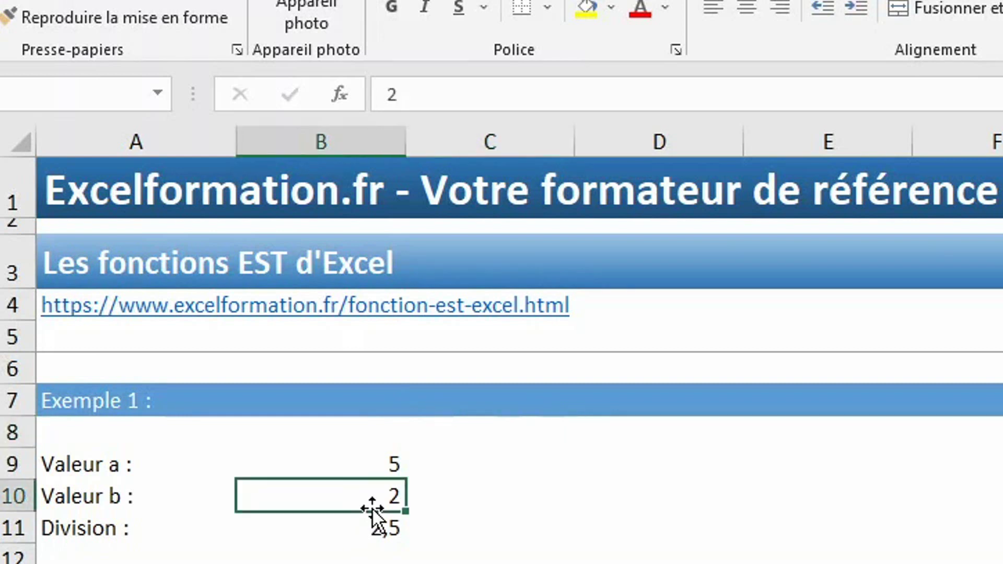
type("0")
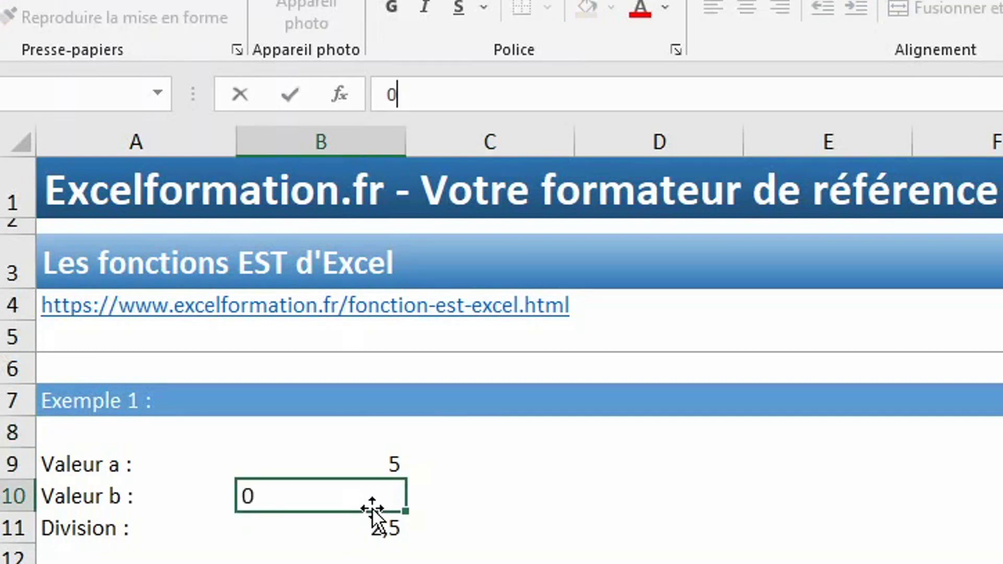
key("Return")
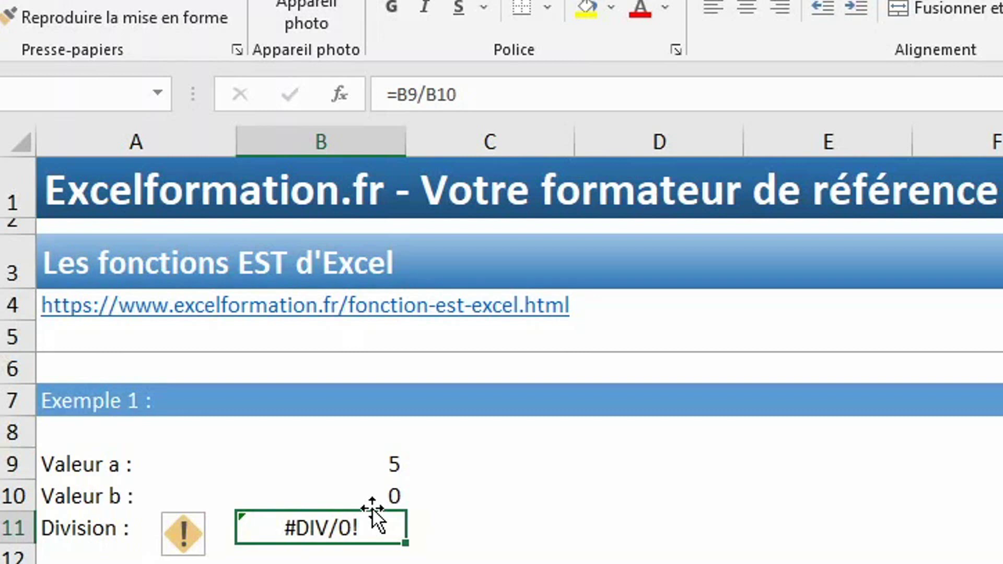
Step: Enter =SI(ESTERREUR(B11);"Division par 0 impossible";"") in C11
left_click(435, 532)
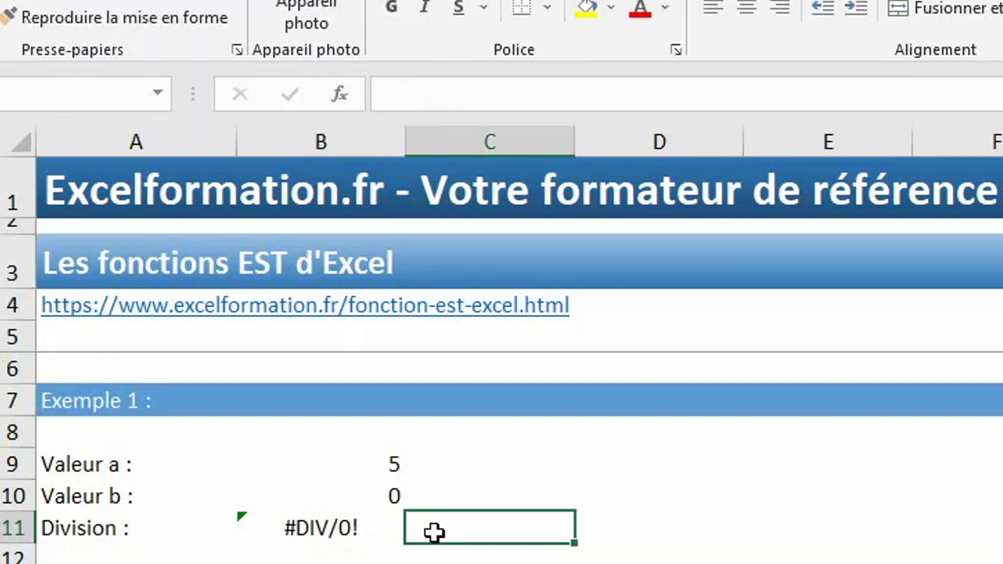
type("=si")
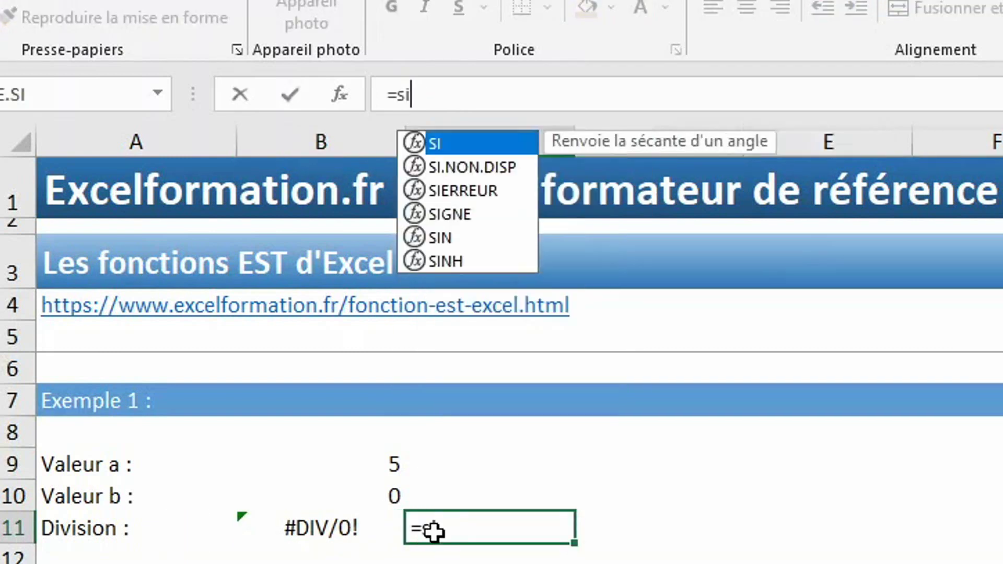
type("(")
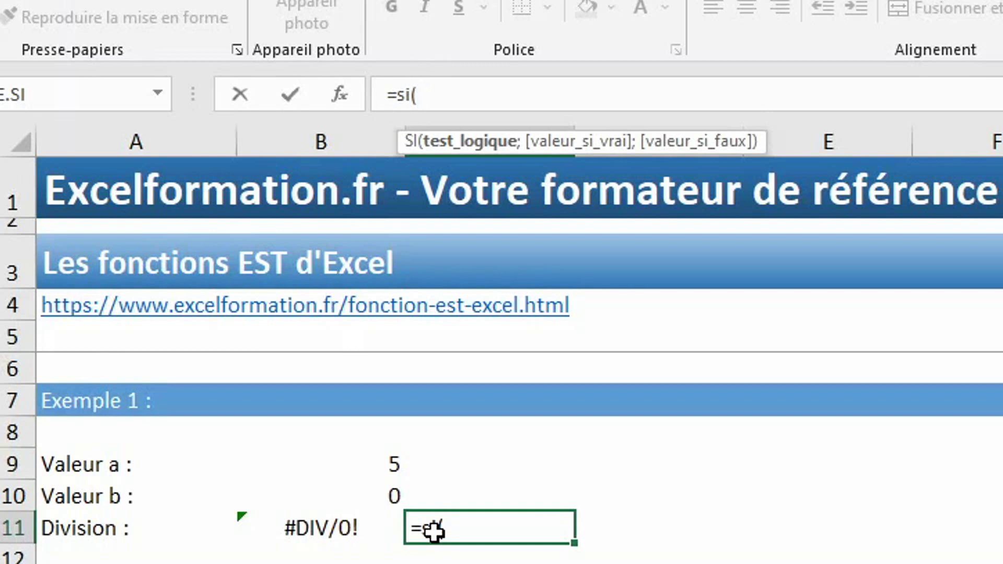
type("ester")
key("Down")
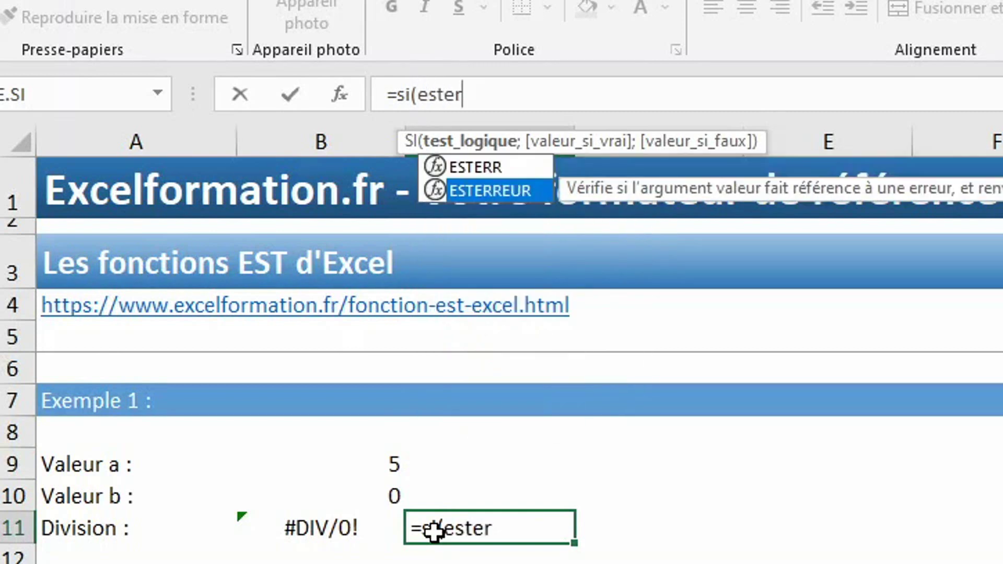
key("Tab")
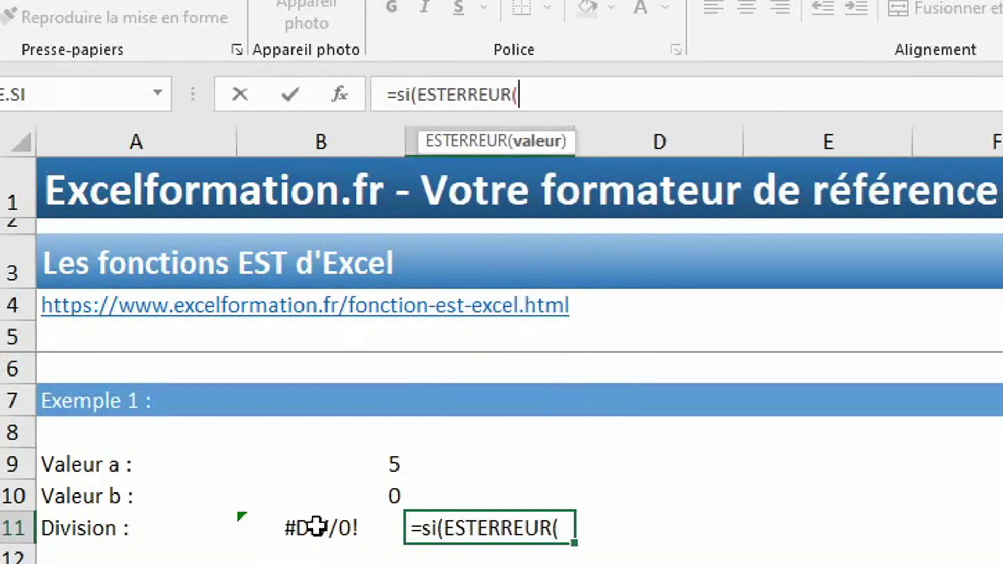
left_click(316, 529)
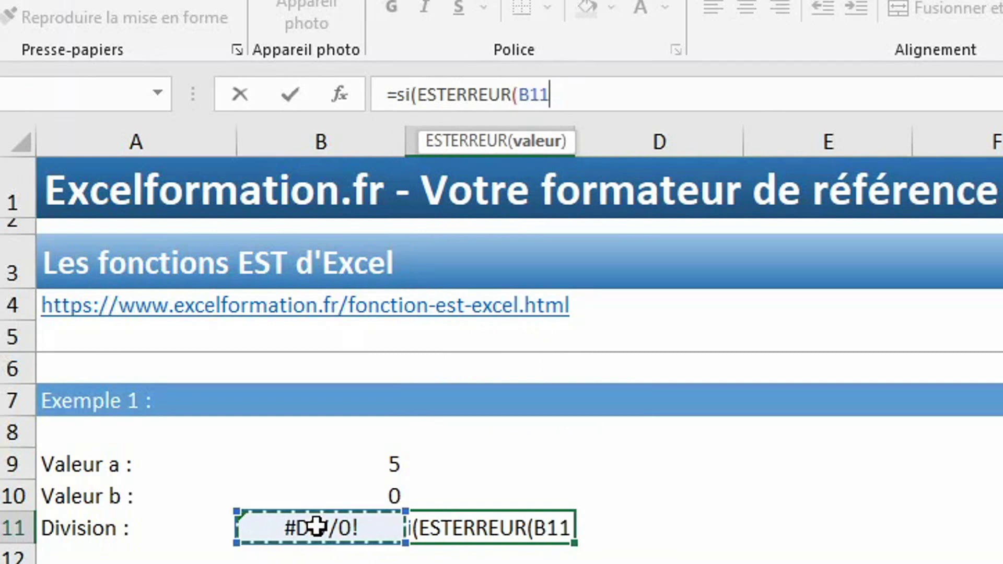
type(")")
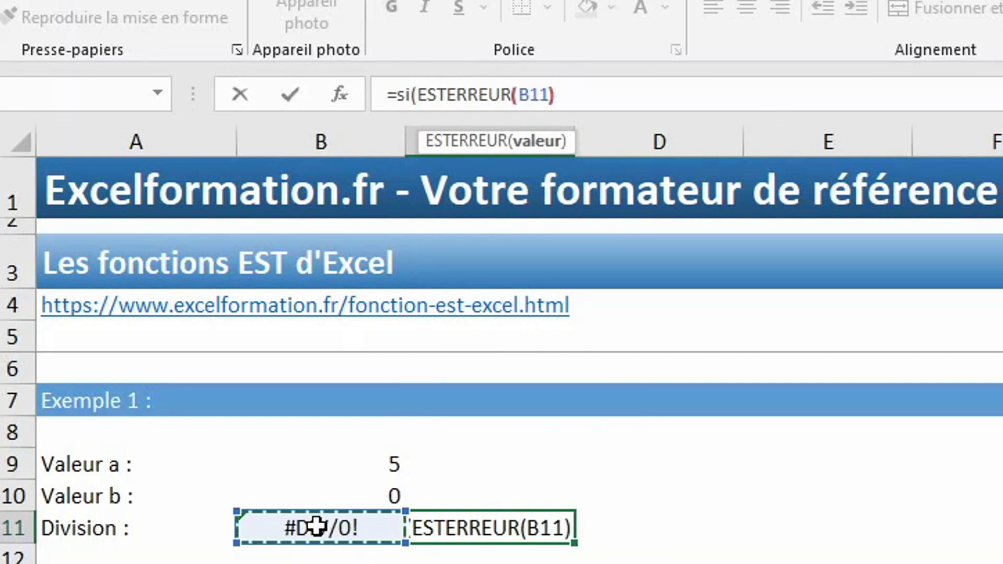
type(";\"")
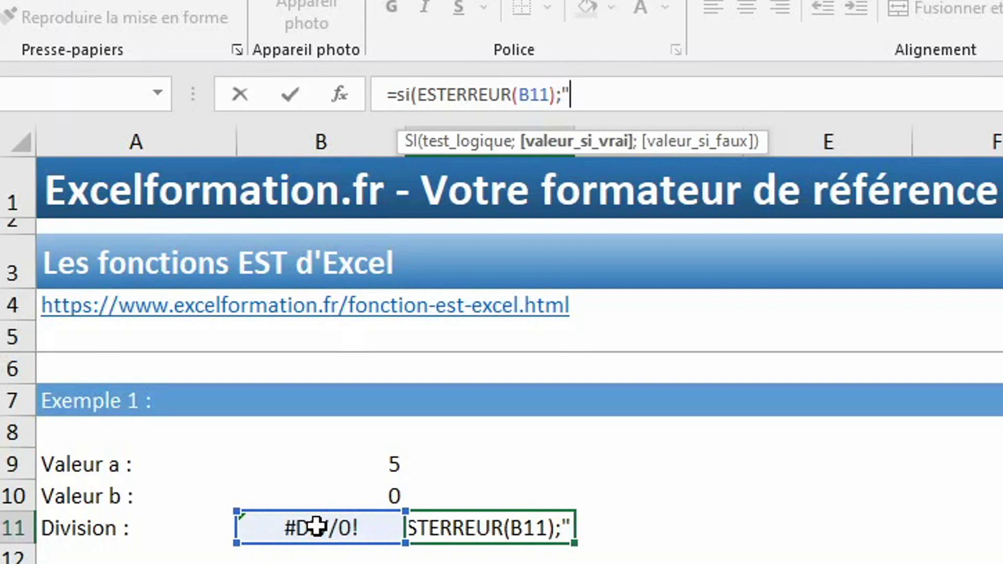
type("Division")
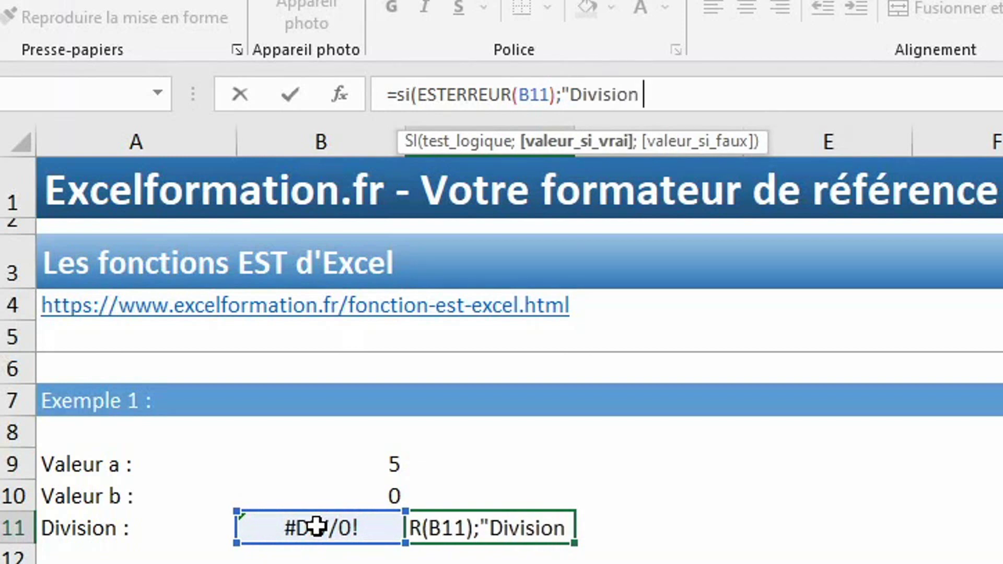
type(" par 0 impossible")
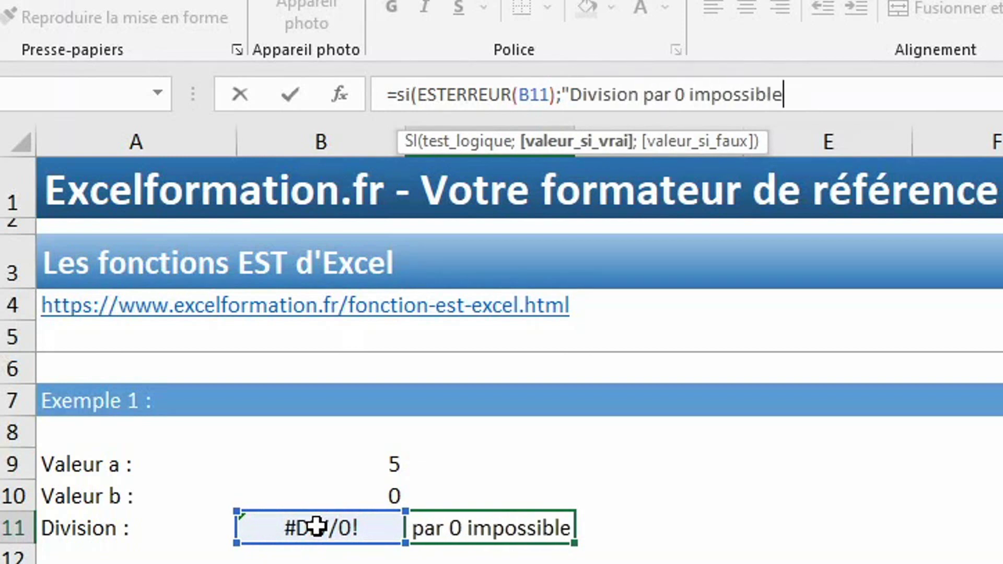
type("\"")
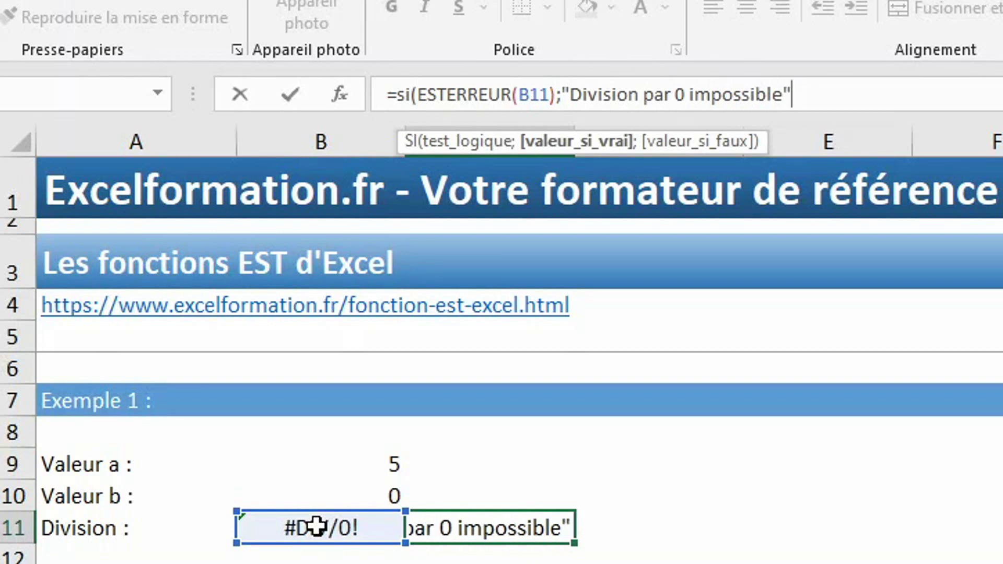
type(";")
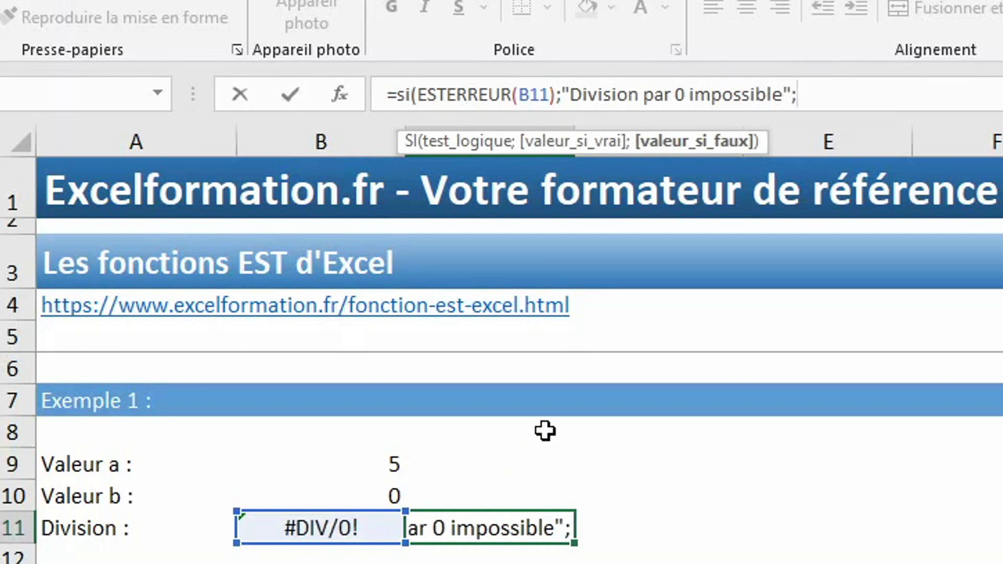
type("\"\"")
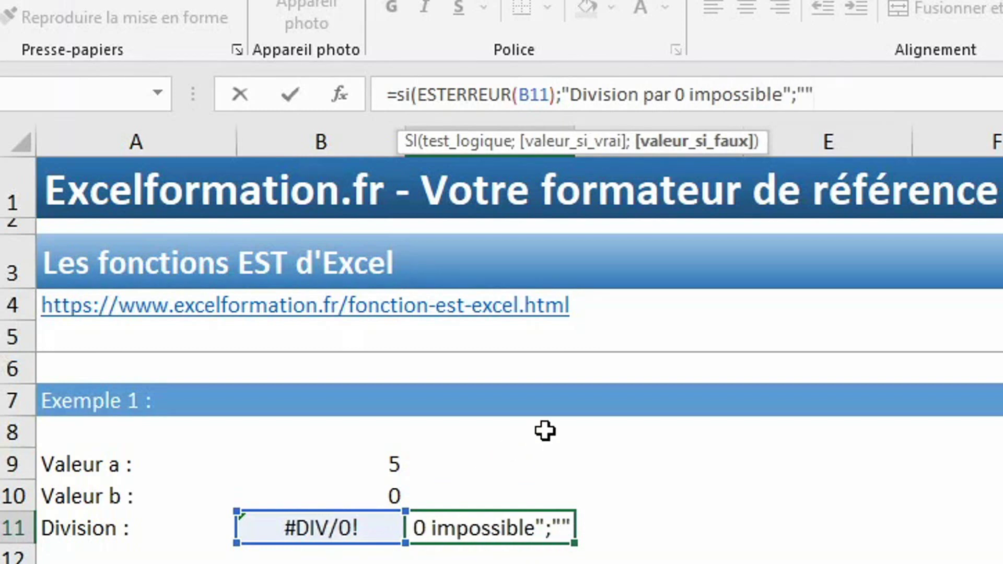
key("Return")
key("Return")
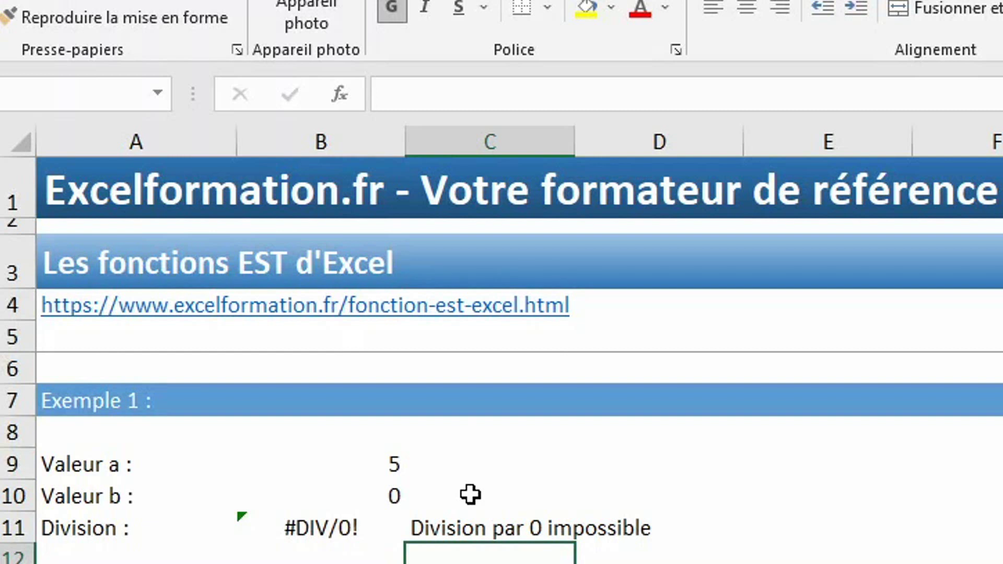
Step: Change Valeur b in B10 back to 2
left_click(399, 497)
type("2")
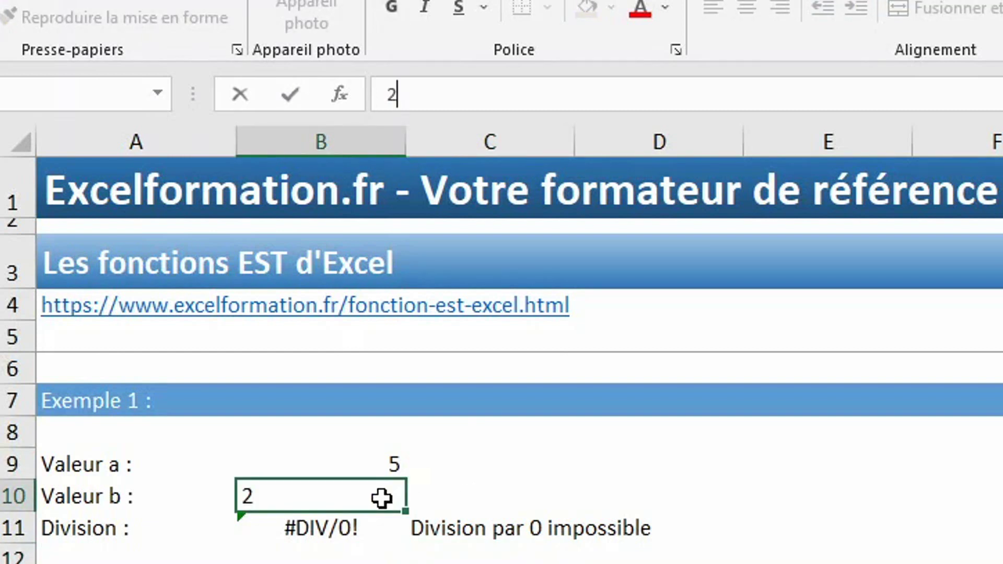
key("Return")
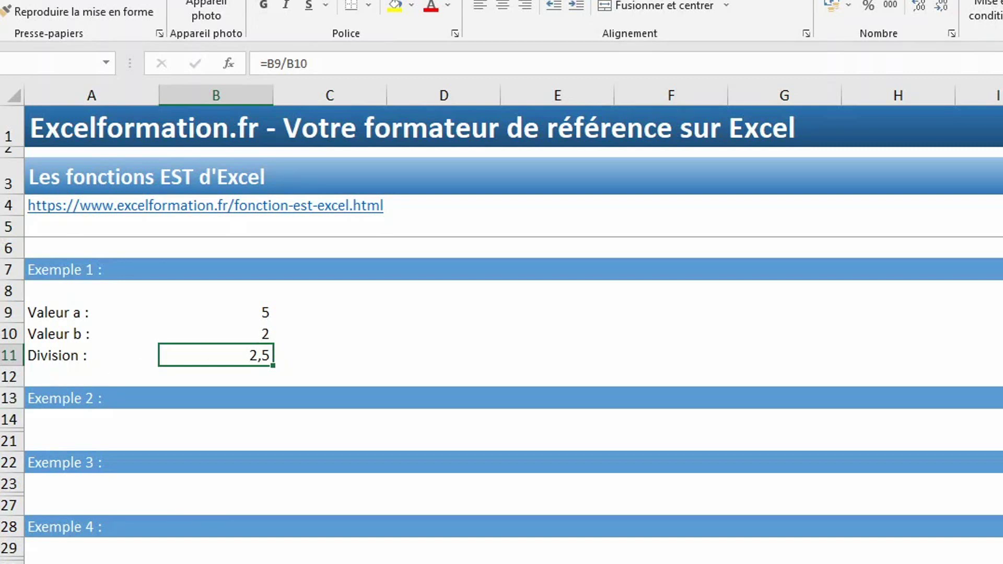
Step: Unhide the Exemple 2 rows and change the lookup letter in A20 to D
left_click(3, 441)
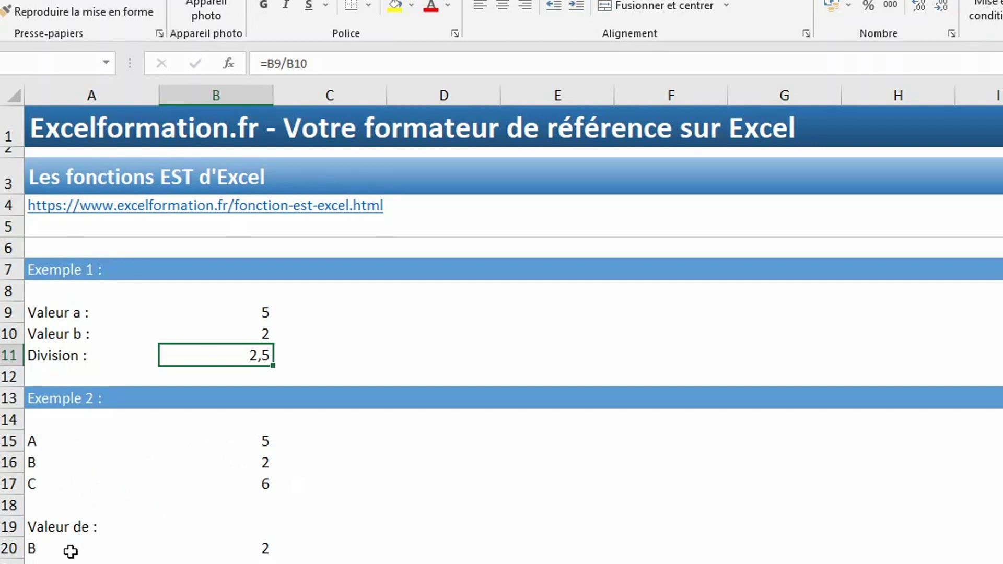
left_click(235, 548)
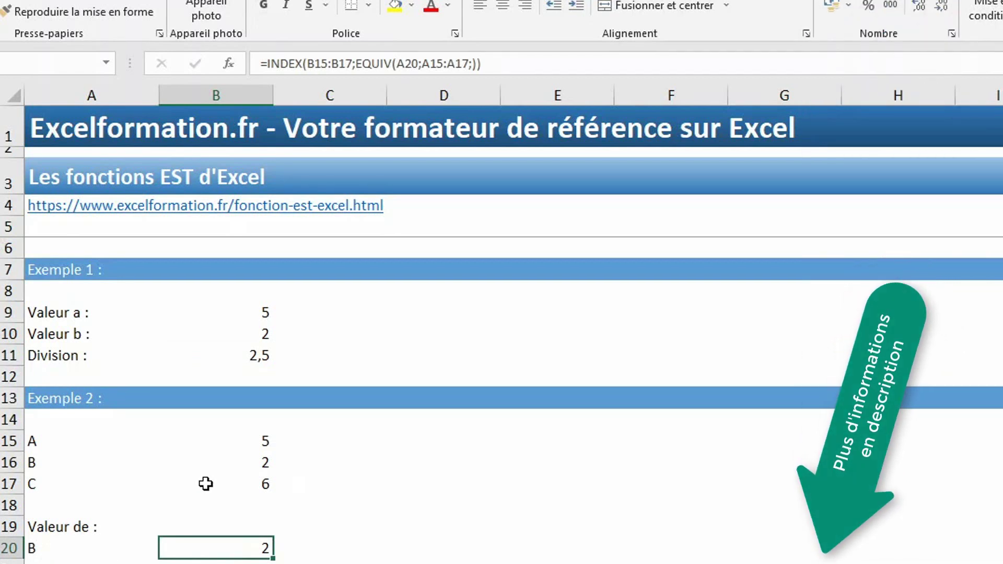
left_click(110, 544)
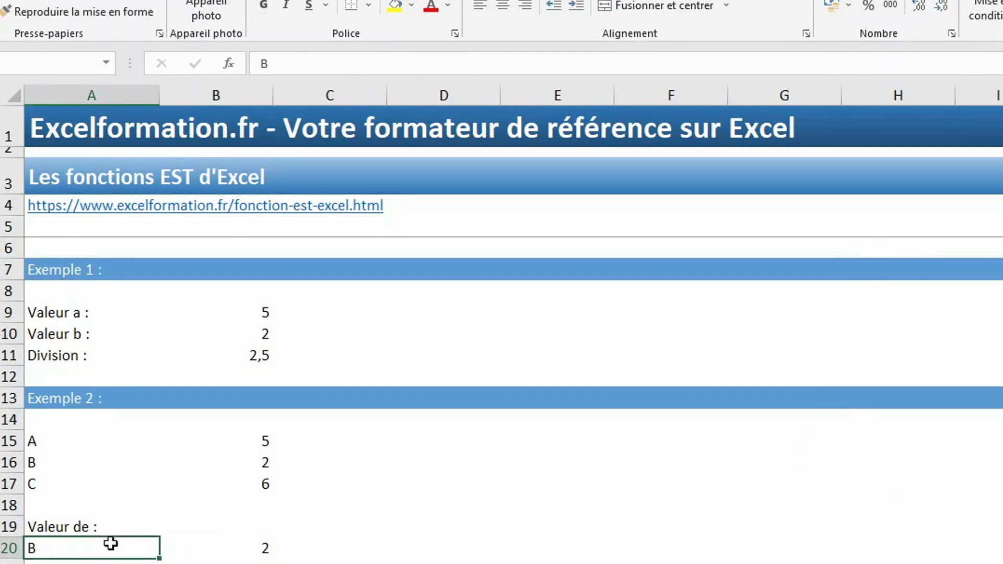
type("D")
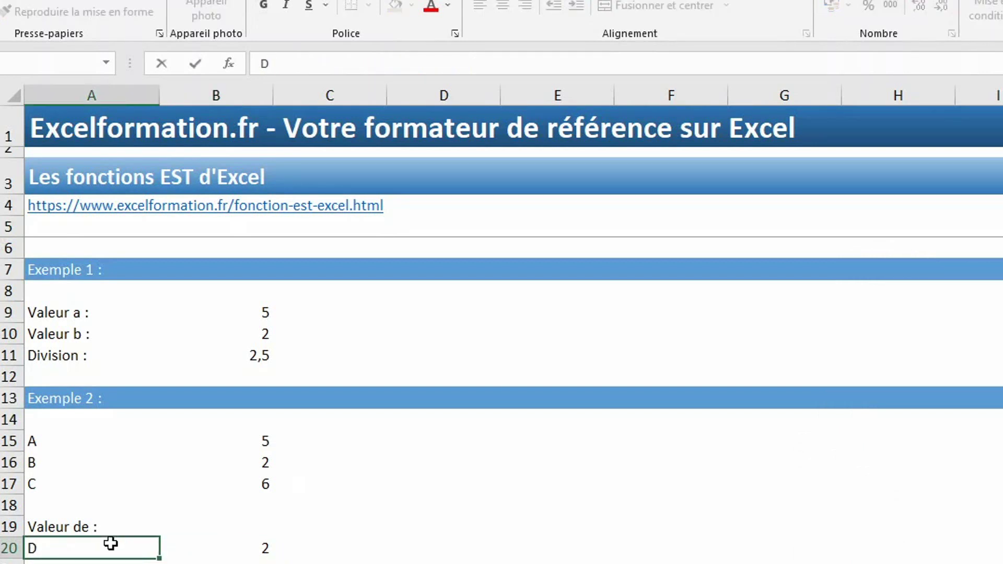
key("Return")
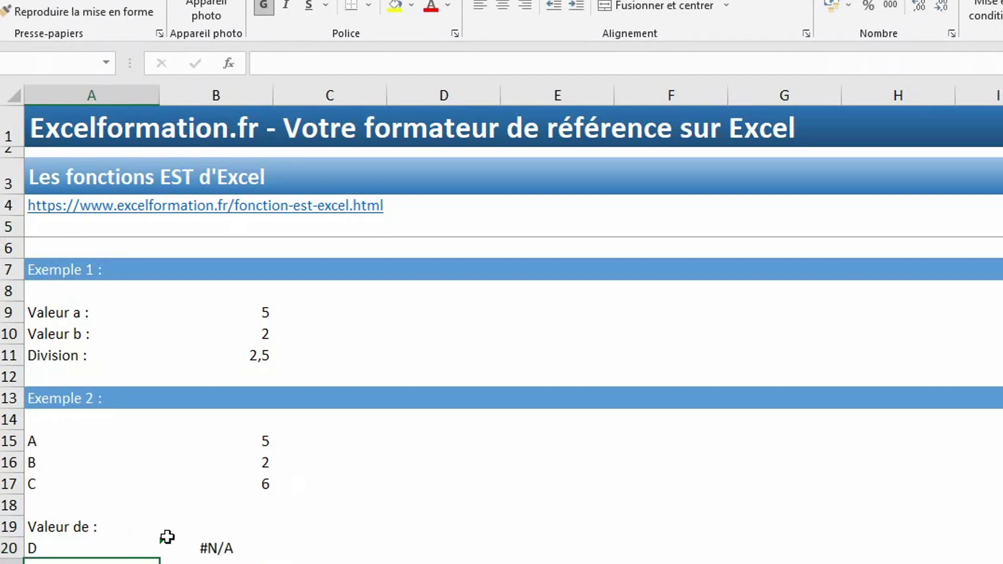
Step: Enter =SI(ESTERR(B20);"impossible de trouver la valeur de D";"") in C20
left_click(317, 544)
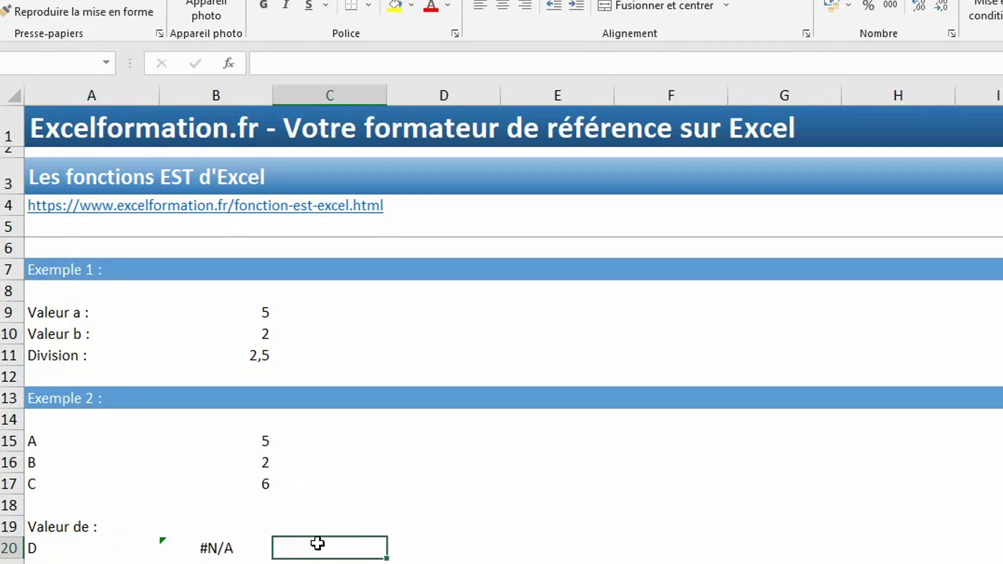
type("=si")
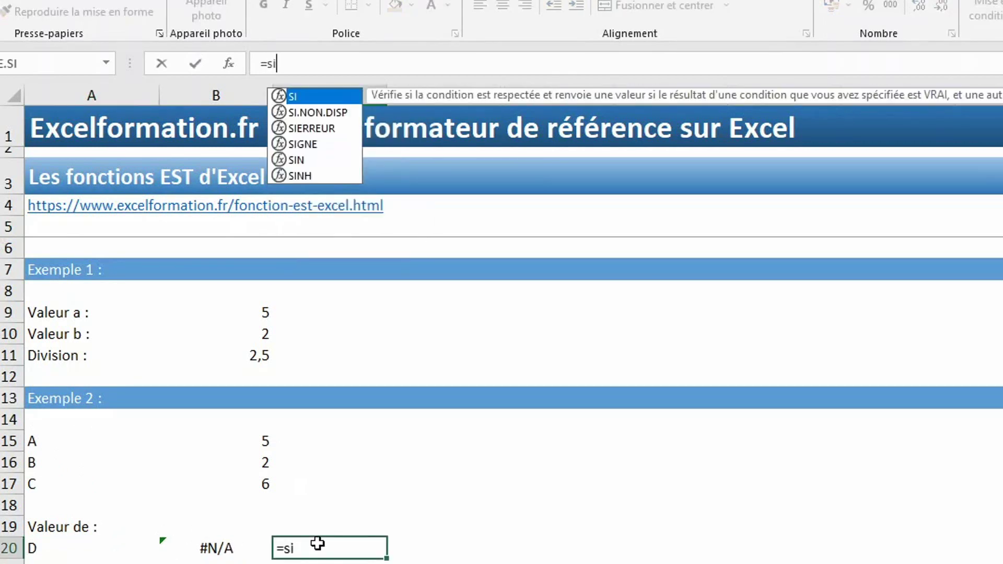
type("(este")
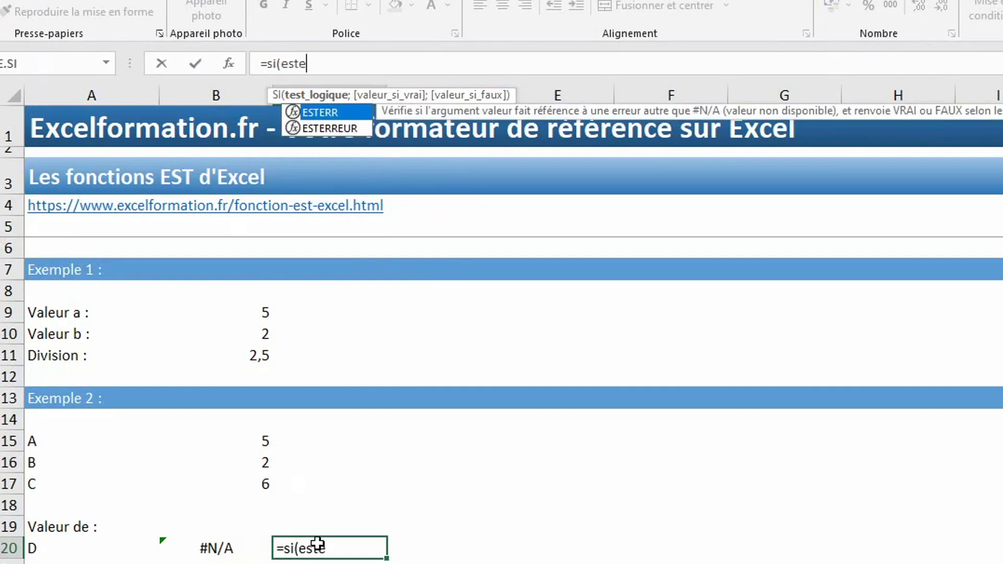
type("r")
key("Tab")
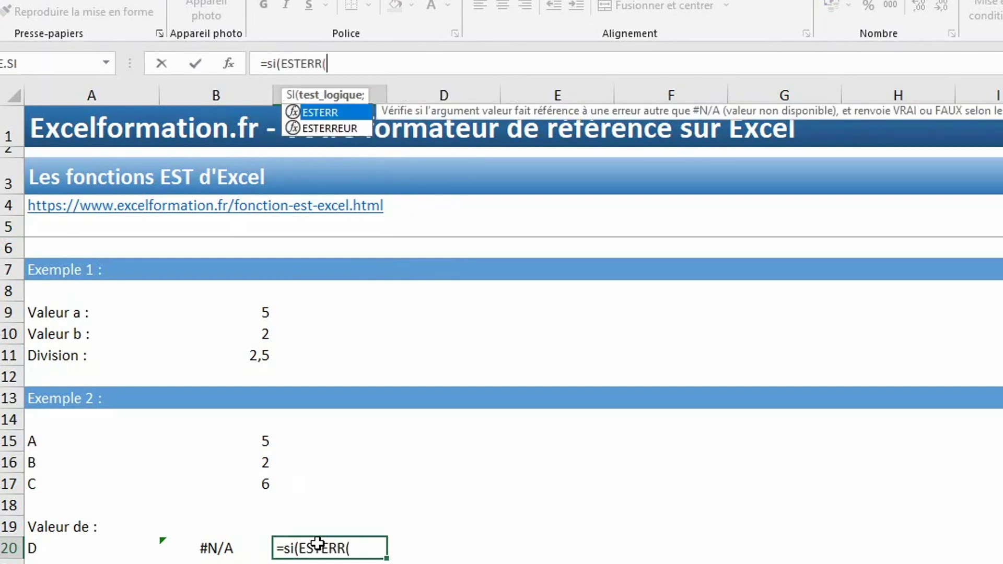
left_click(216, 551)
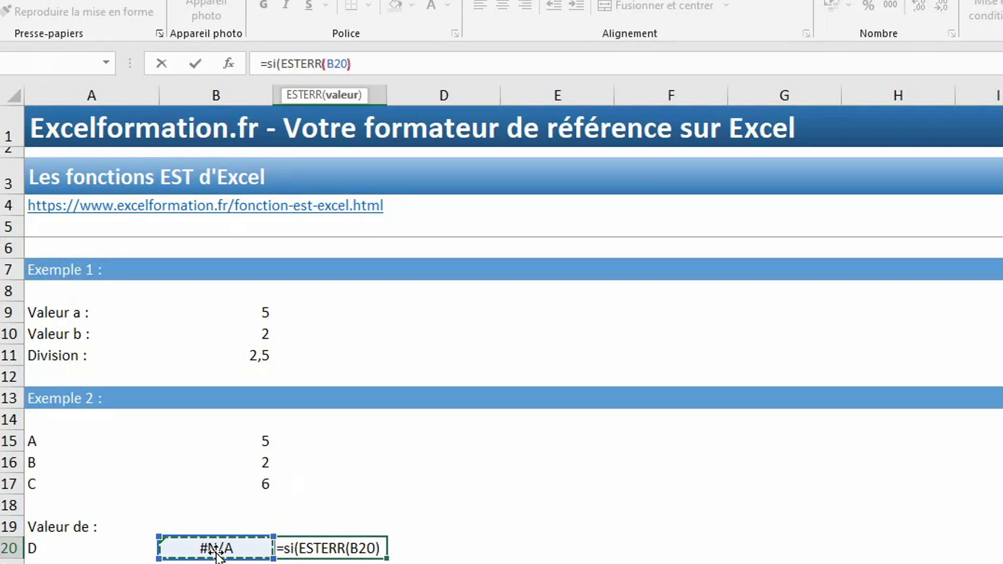
type(");\"")
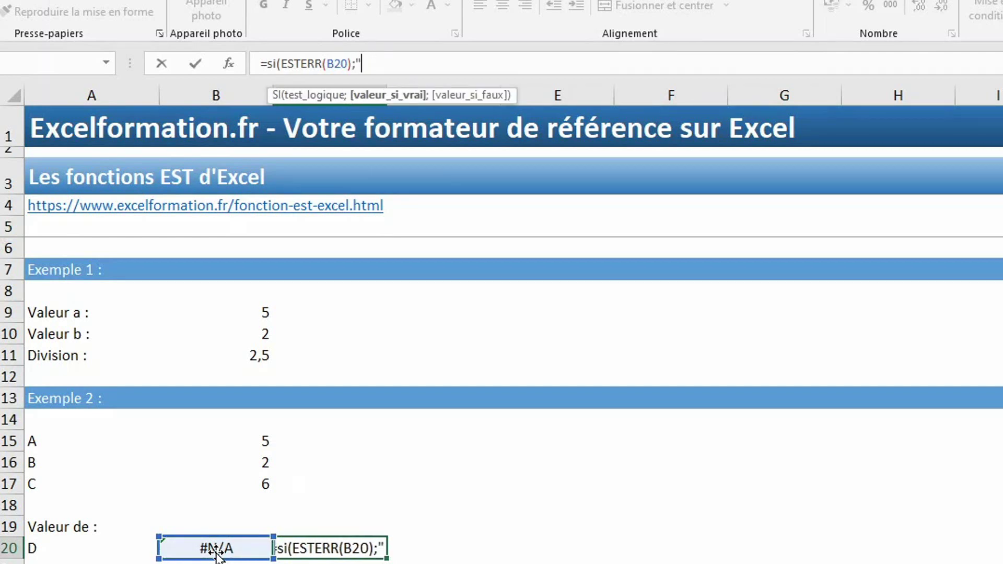
type("impossible de trou")
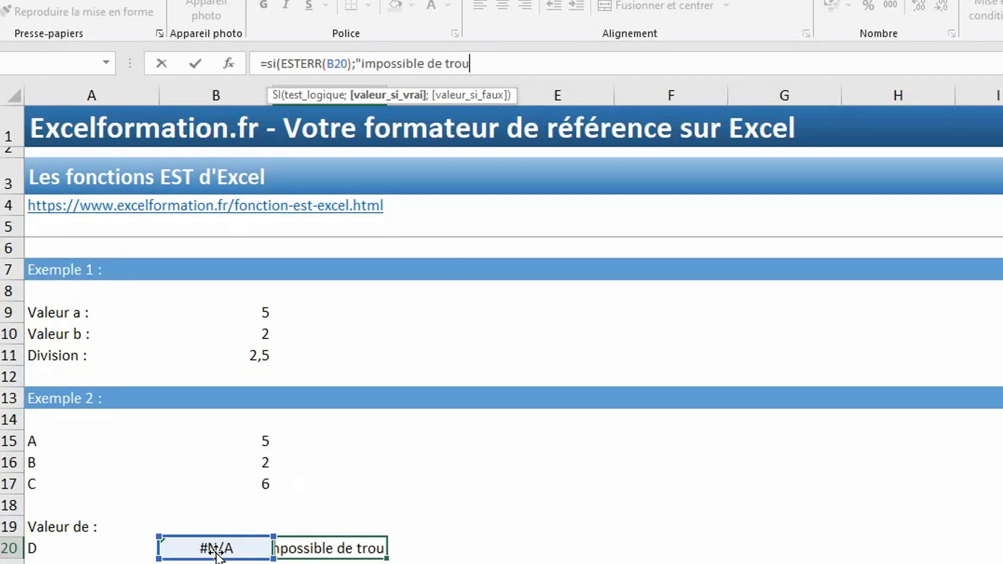
type("ver la valeur de D\";")
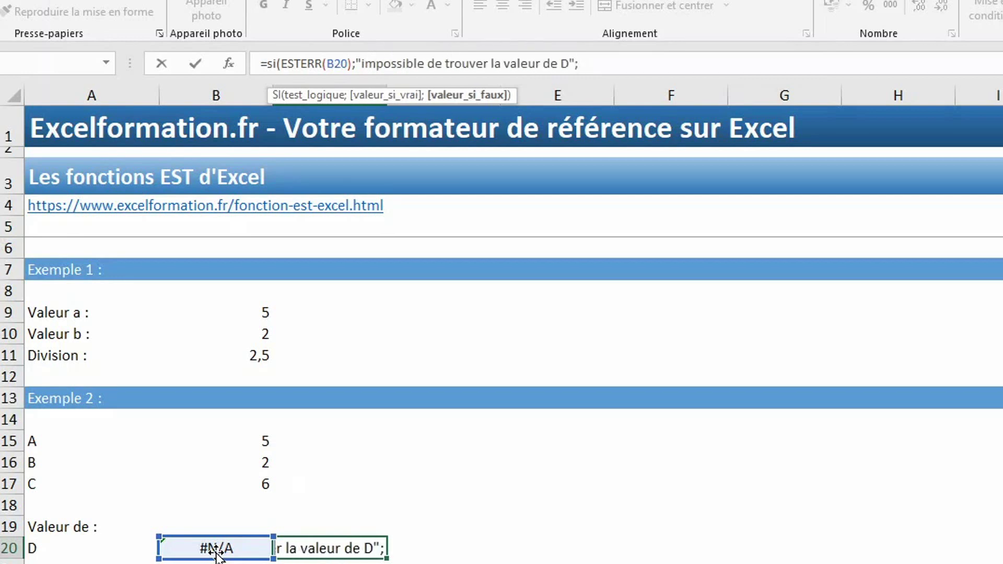
type("\"\"")
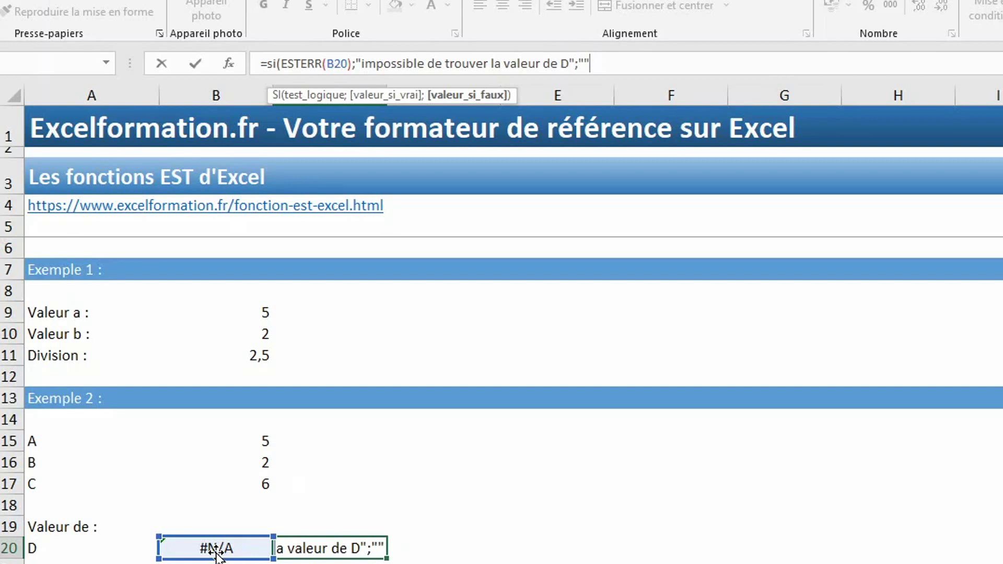
type(")")
key("Return")
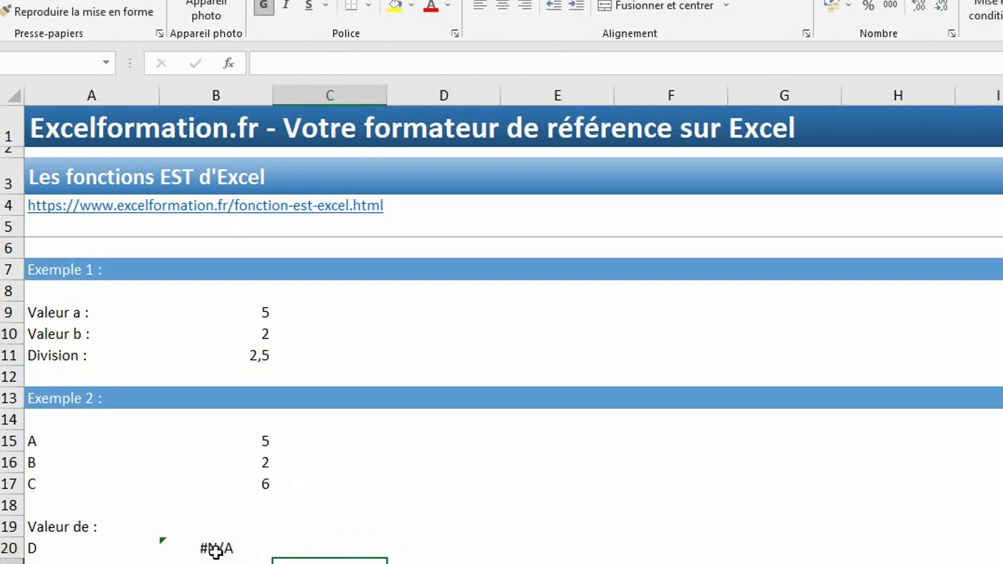
Step: Edit C20's formula to test B20 with ESTNA instead of ESTERR
left_click(300, 543)
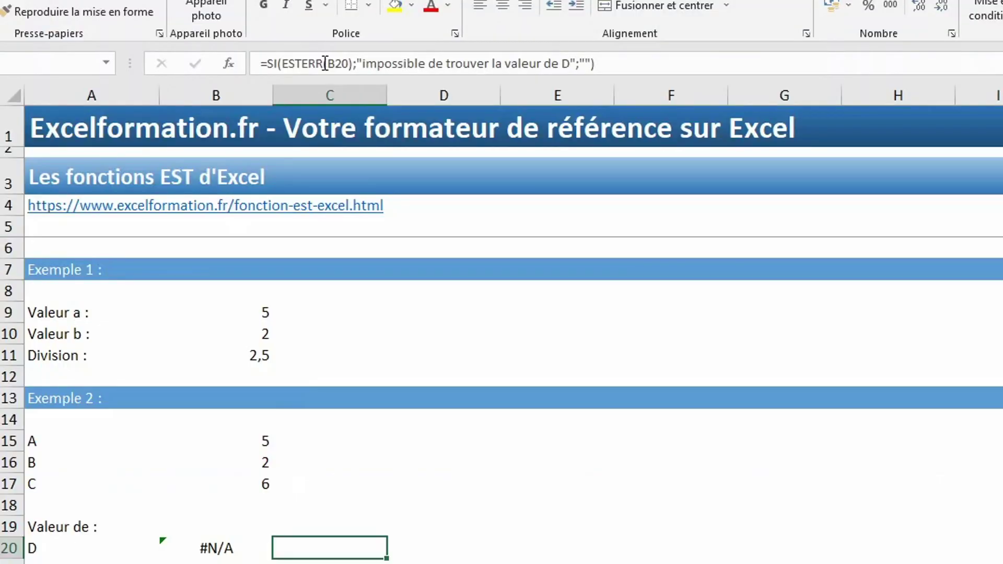
left_click(324, 63)
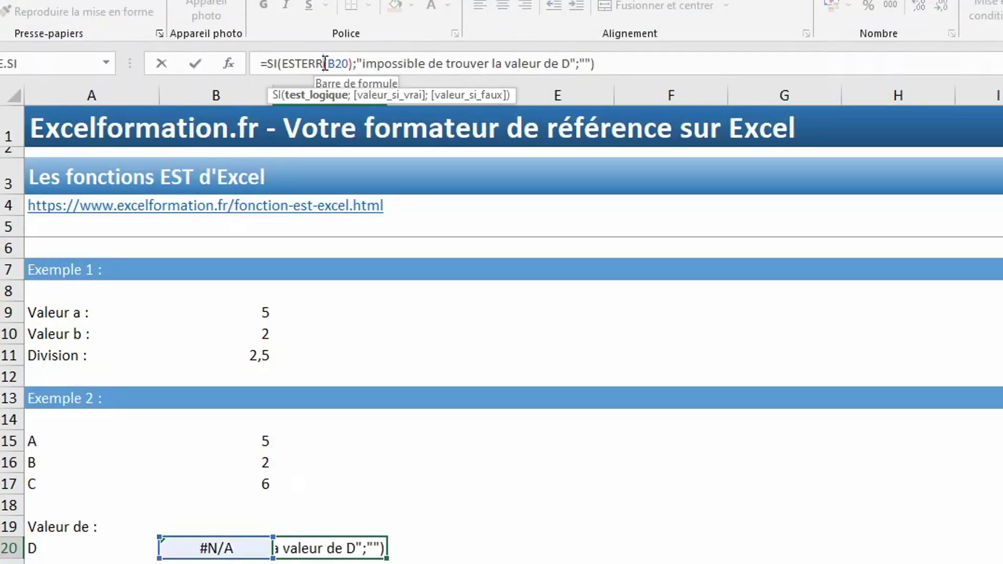
key("BackSpace")
key("BackSpace")
key("BackSpace")
type("NA")
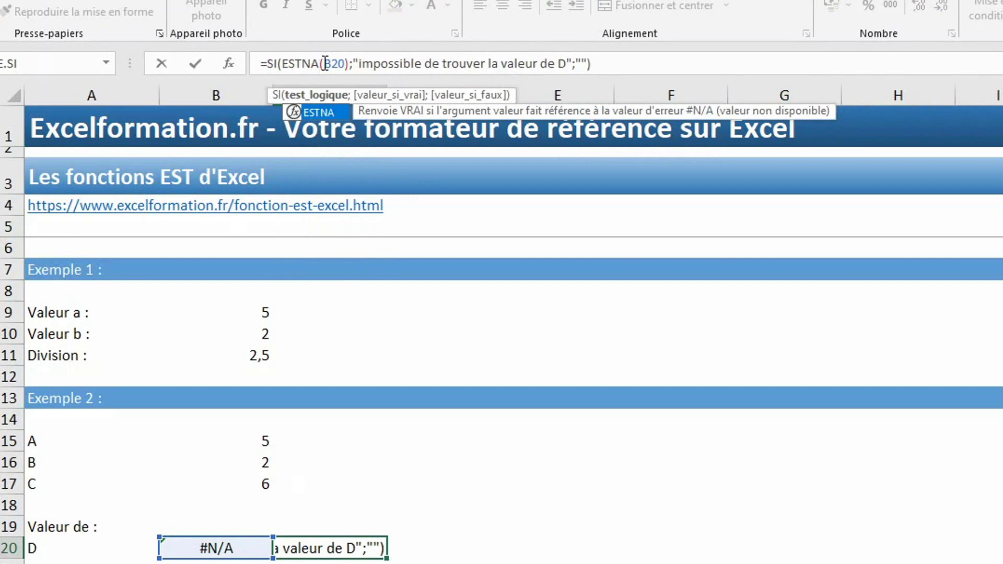
key("Return")
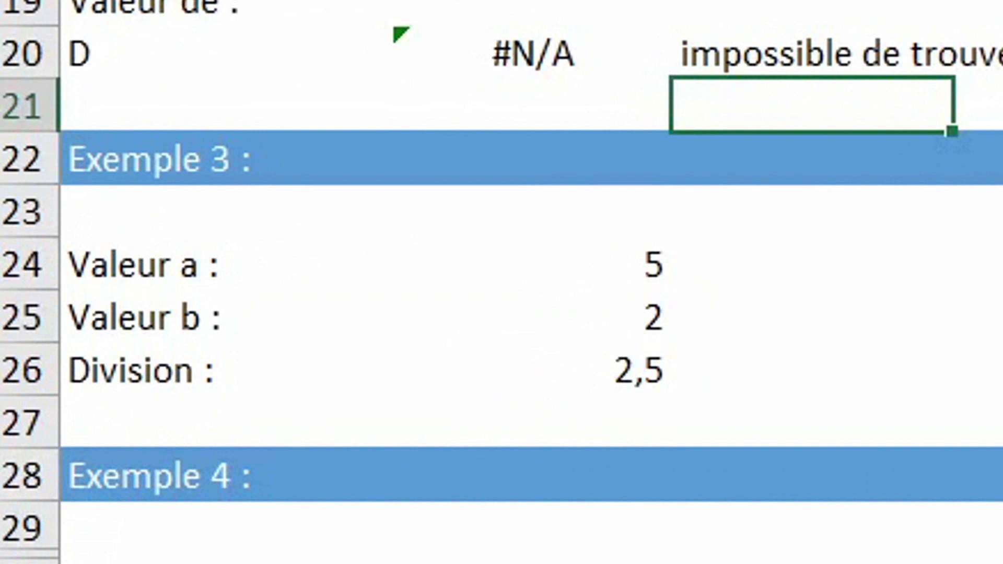
Step: Delete row 25 (Valeur b) in Exemple 3, leaving Division as =B24/#REF!
left_click(657, 376)
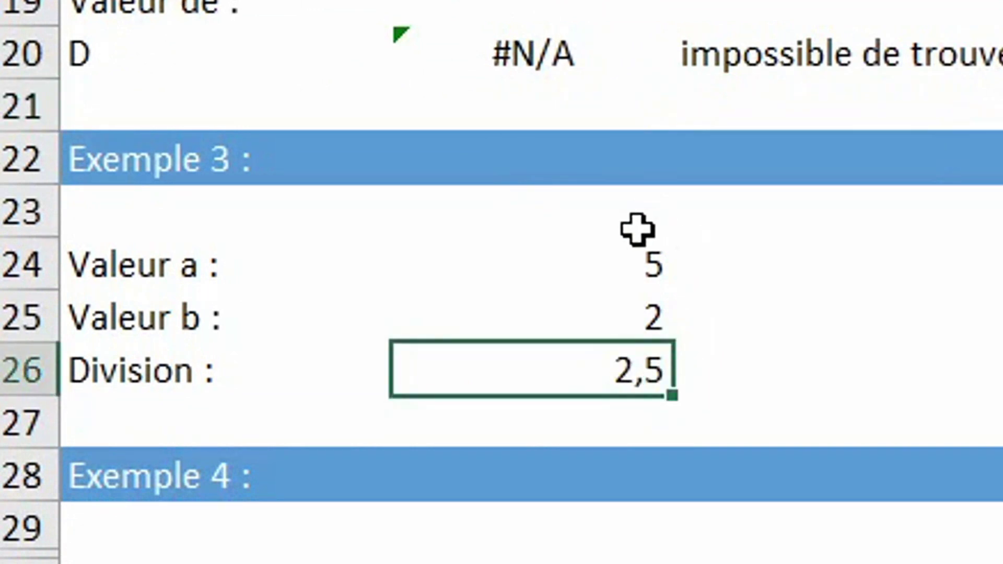
left_click(20, 326)
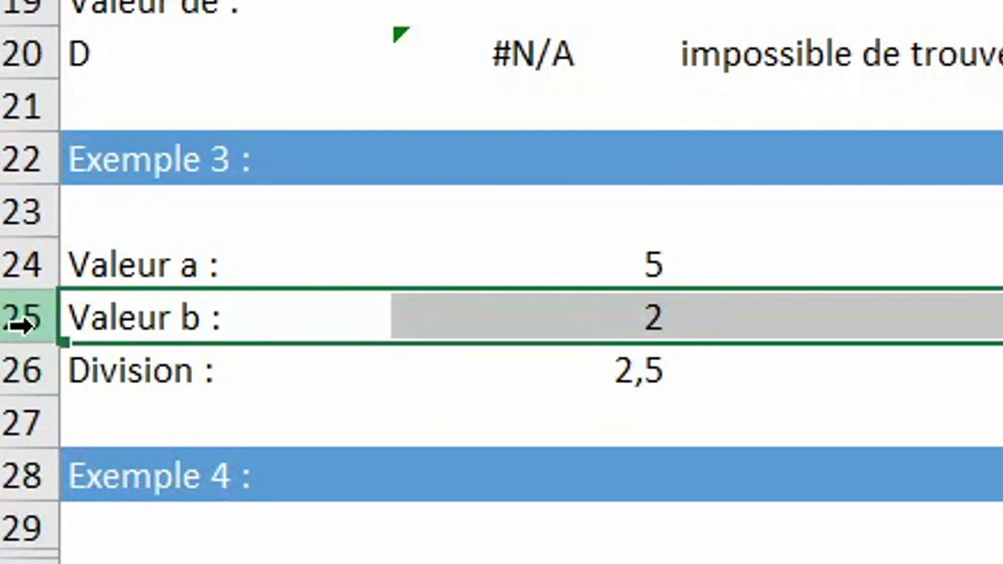
key("ctrl+minus")
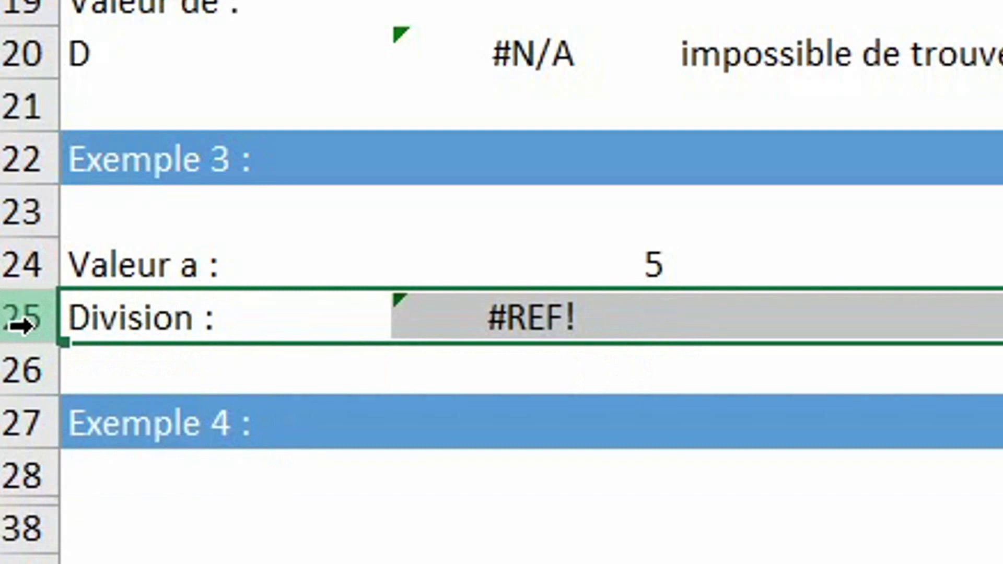
left_click(578, 312)
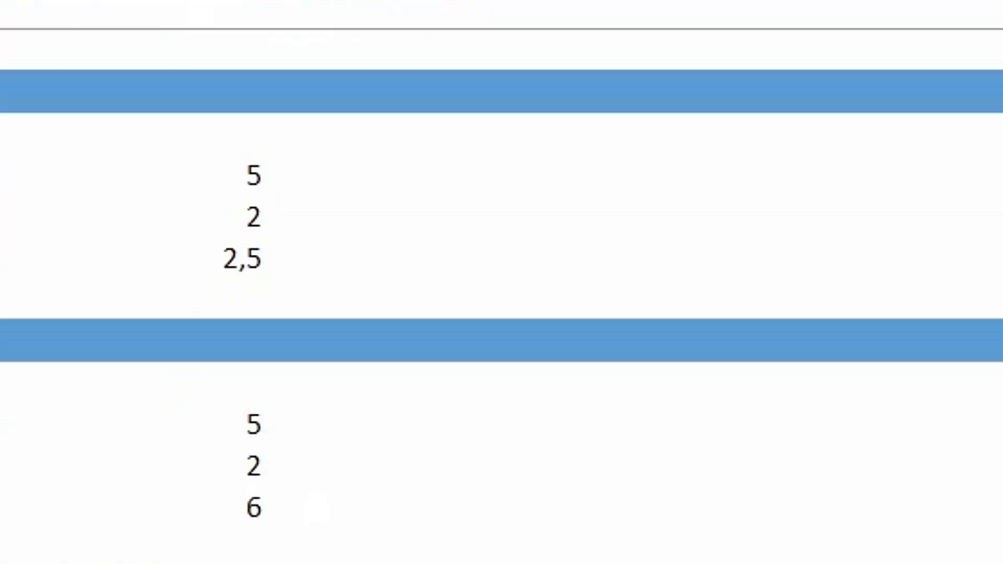
Step: Enter =SI(ESTREF(B25);"une cellule a disparu") in C25 beside the #REF! result
left_click(467, 319)
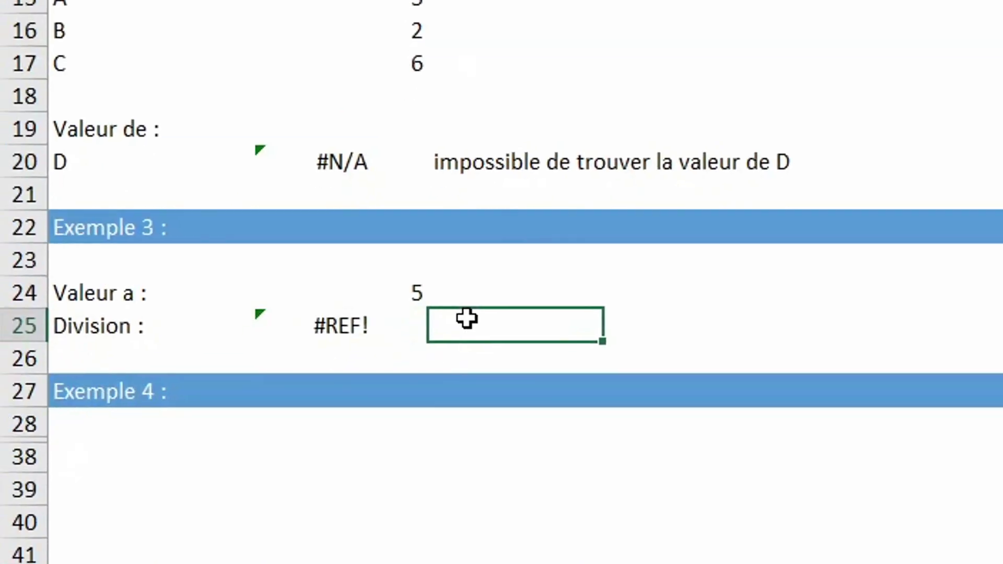
type("=")
type("si(")
type("estref")
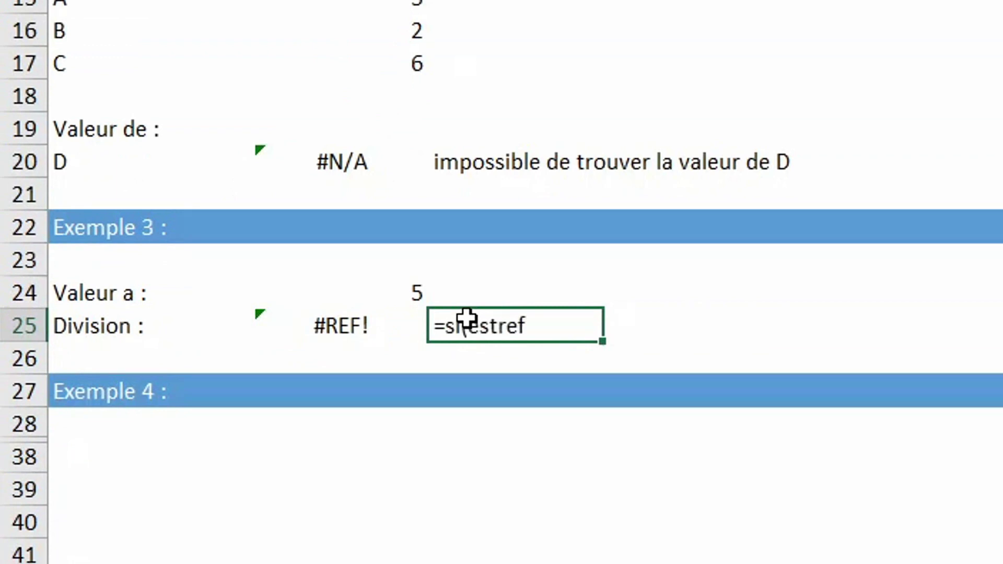
type("(")
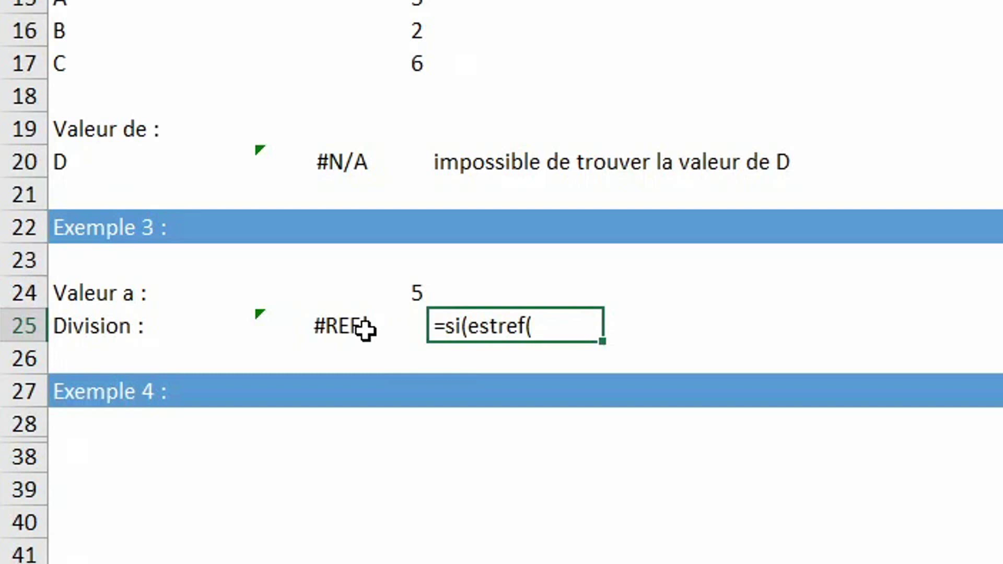
left_click(365, 329)
type(");\"")
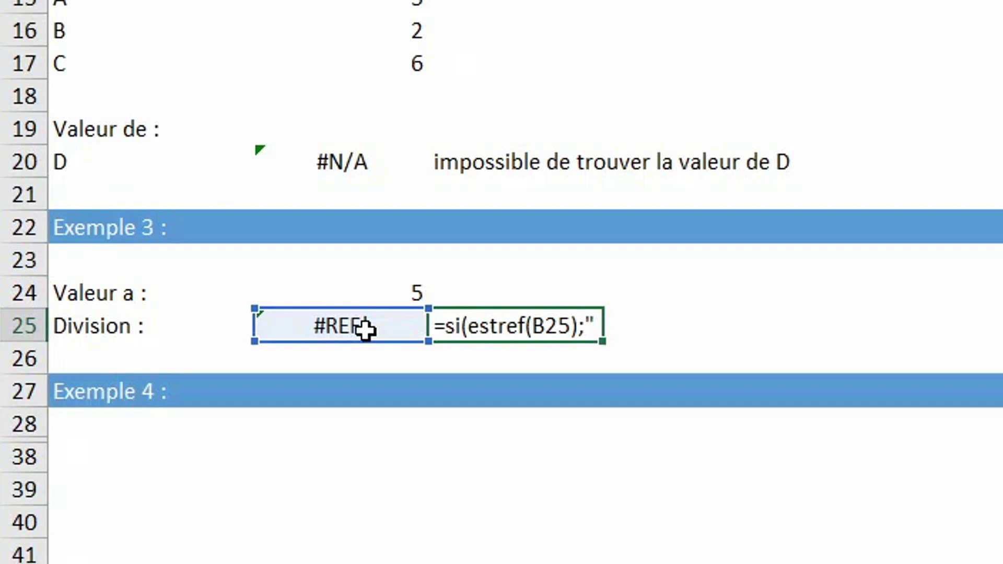
type("une cellule a d")
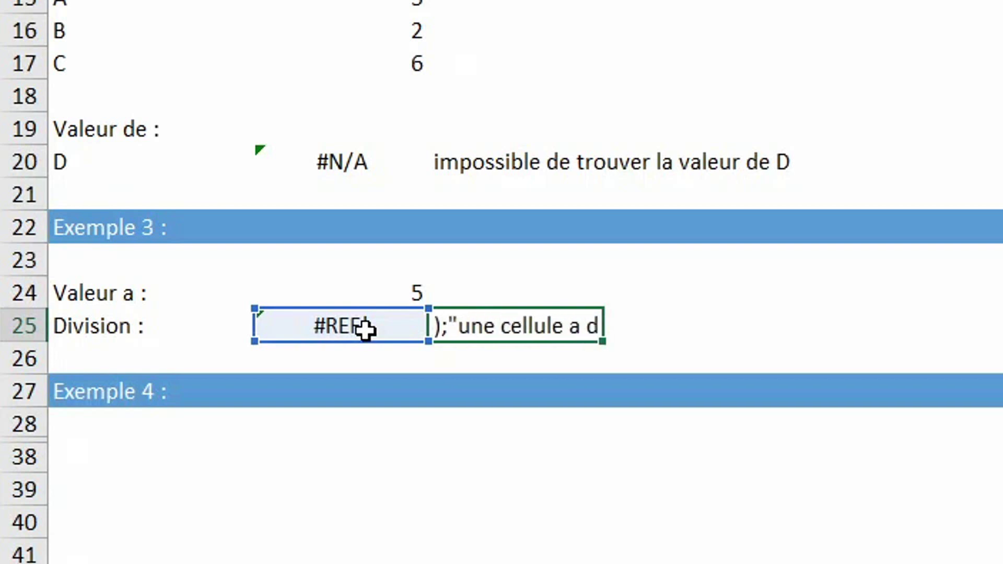
type("isparu\")")
key("Return")
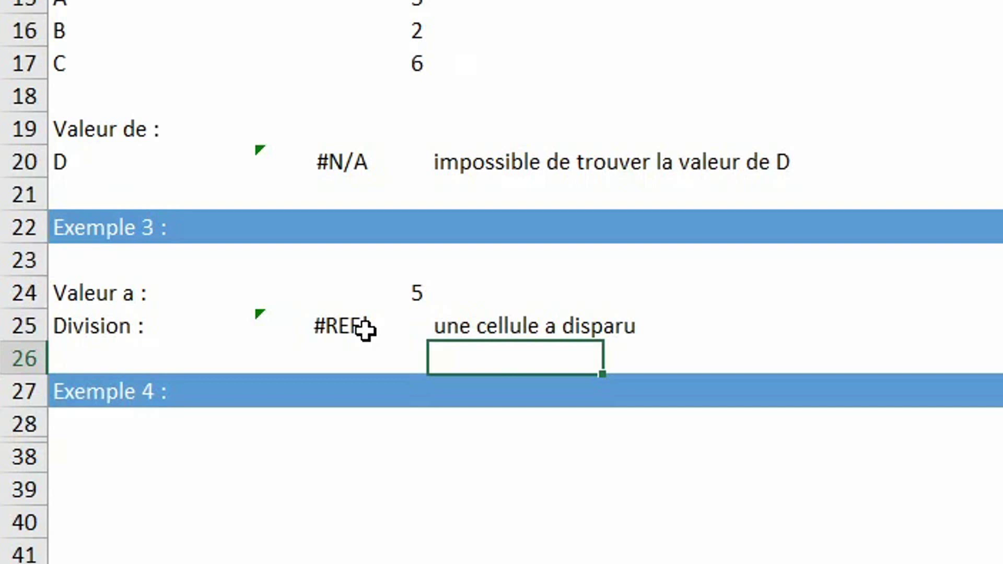
scroll(366, 329, "down", 3)
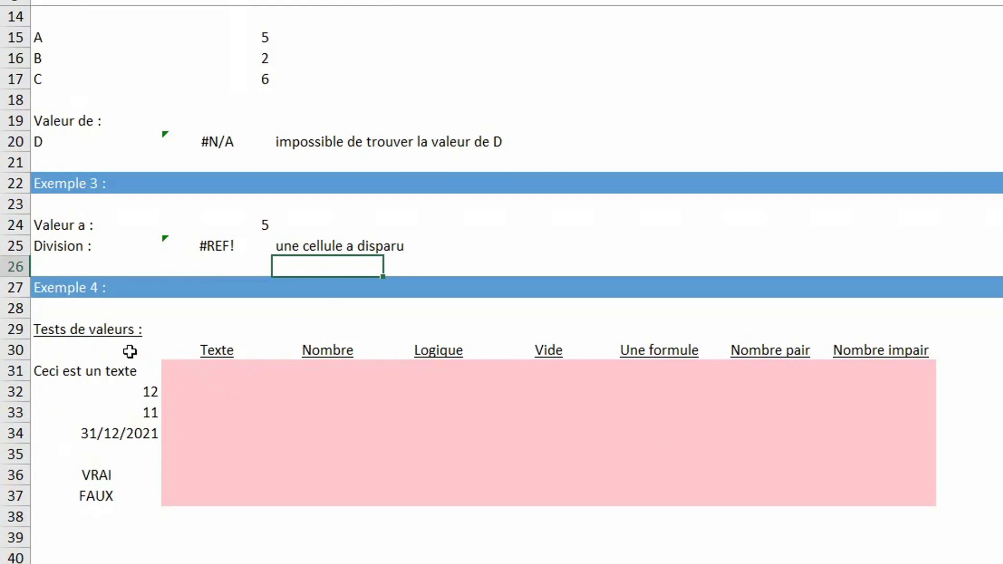
left_click(131, 372)
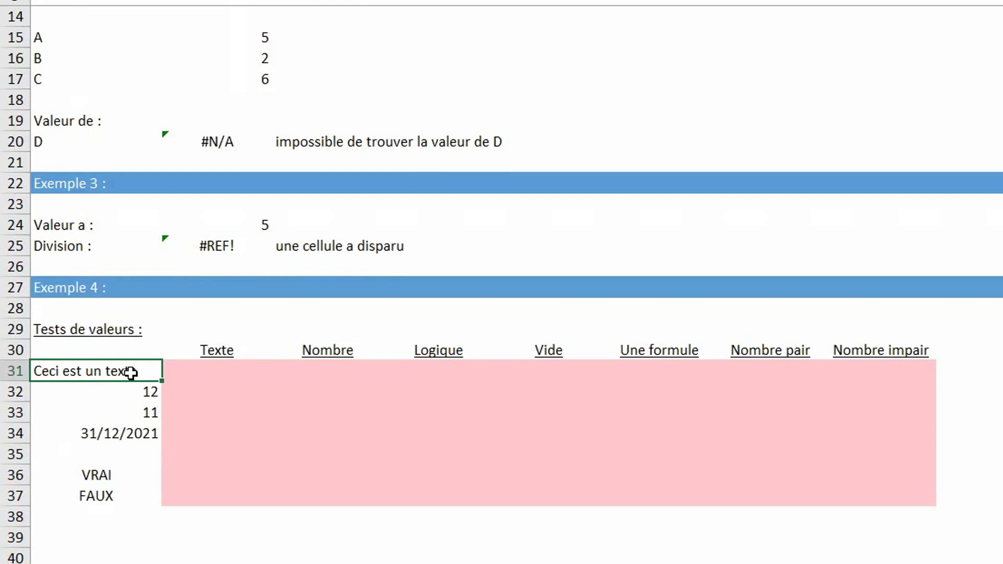
left_click(140, 395)
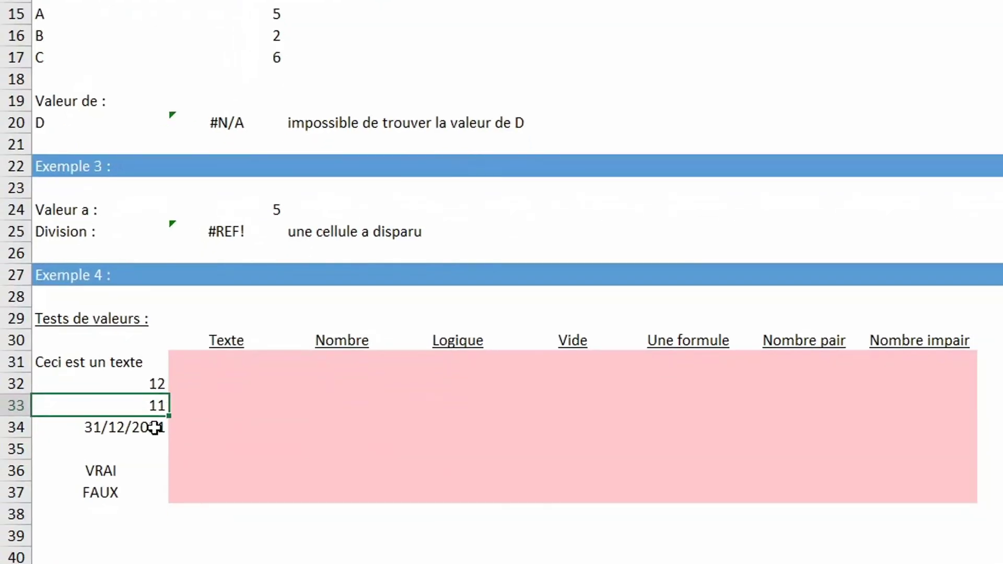
left_click(155, 428)
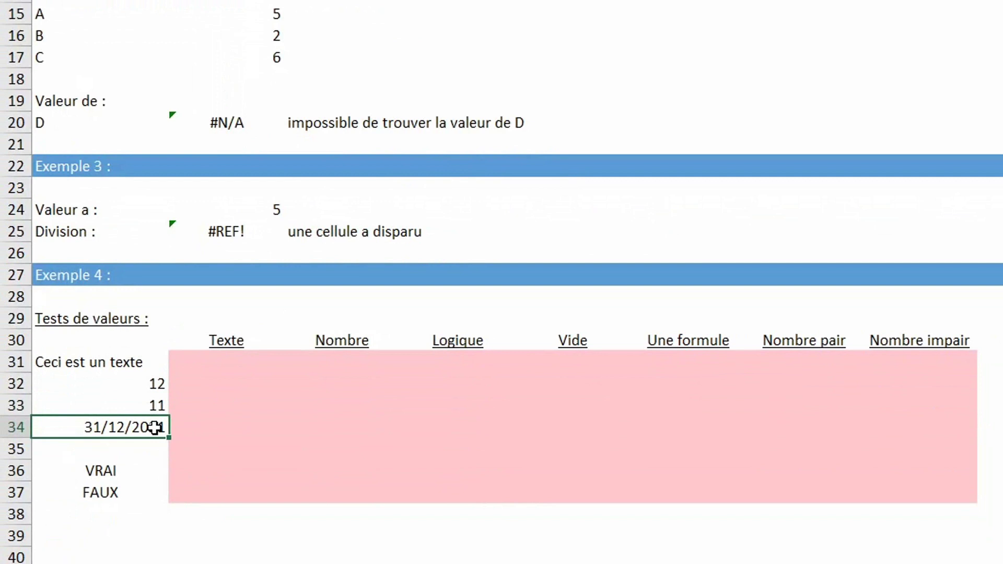
left_click(153, 449)
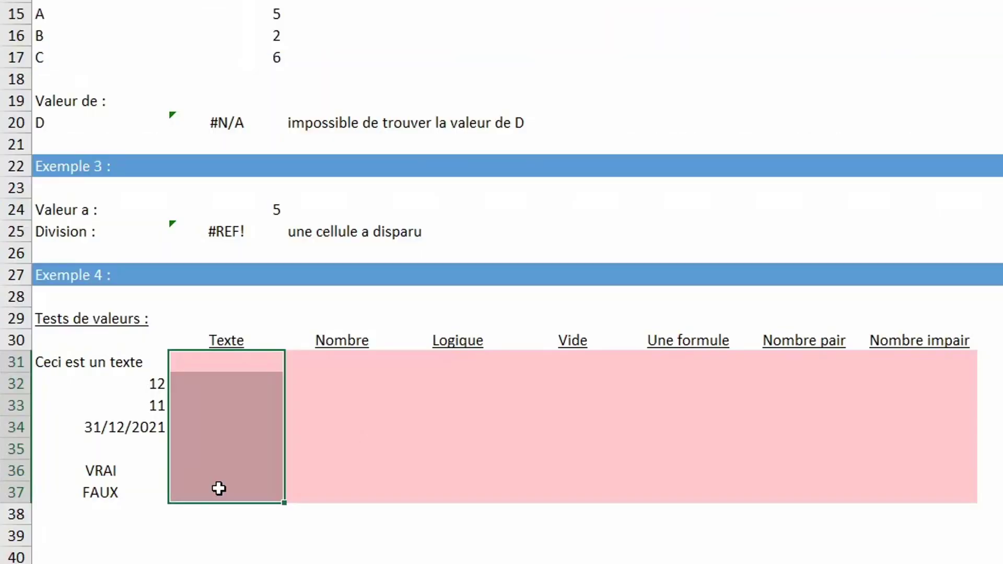
Step: Fill B31:B37 at once with =ESTTEXTE(A31)
type("=est")
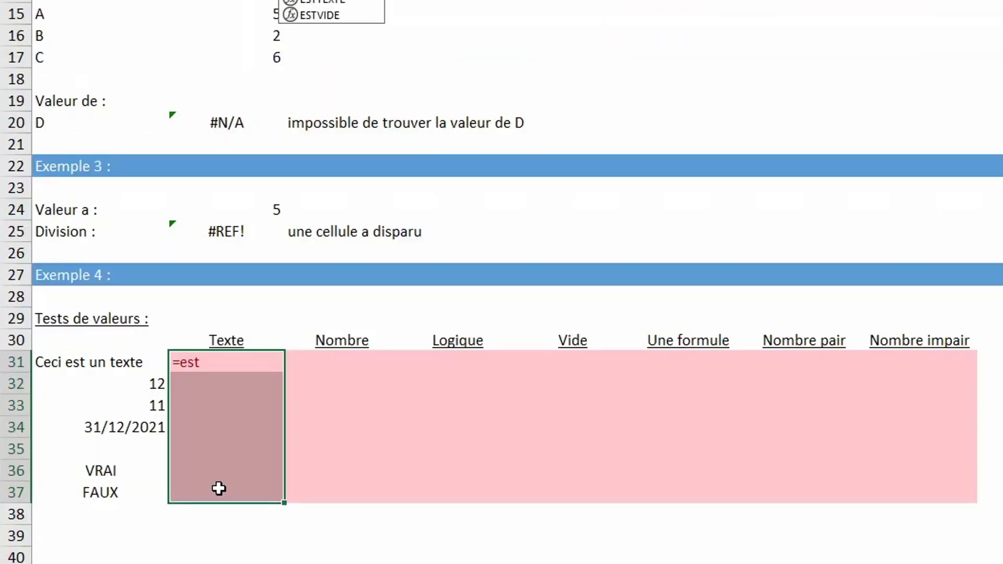
key("Tab")
left_click(144, 361)
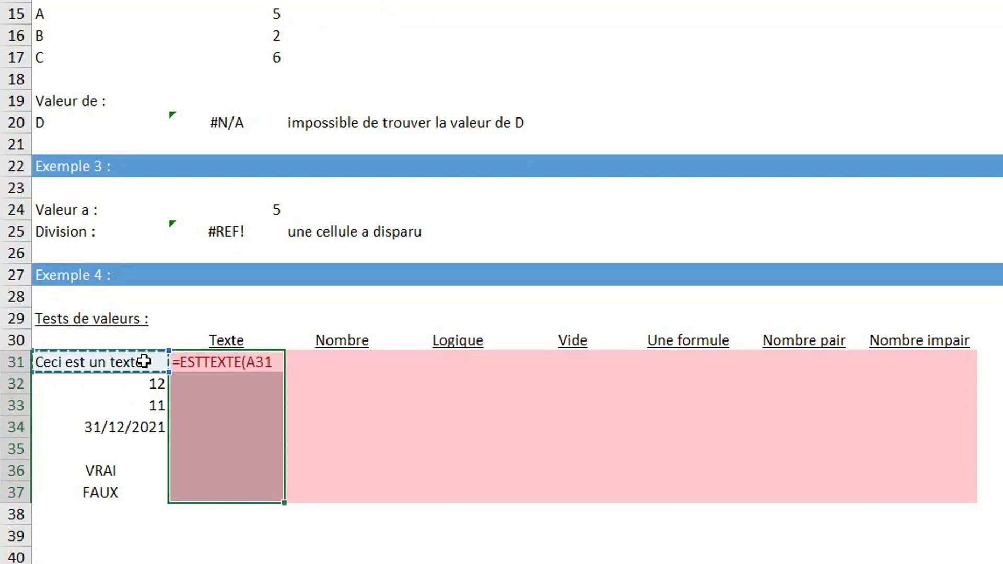
type(")")
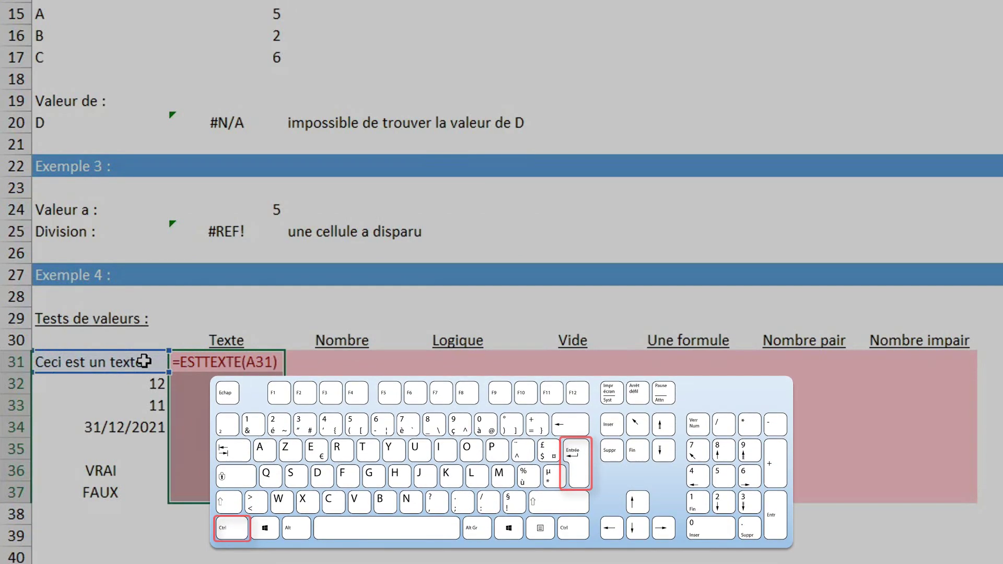
key("ctrl+Return")
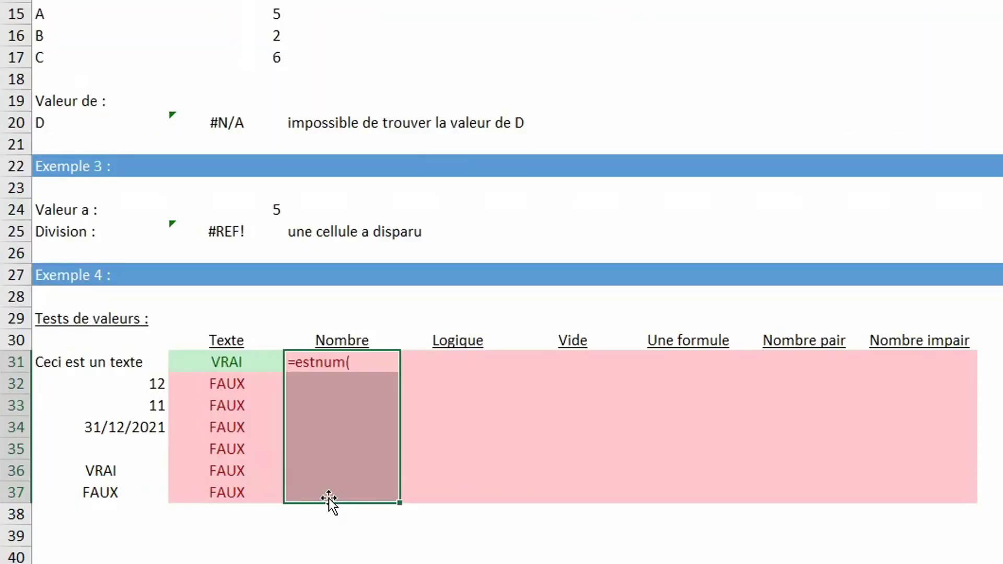
Step: Fill C31:C37 at once with =ESTNUM(A31)
left_click(97, 363)
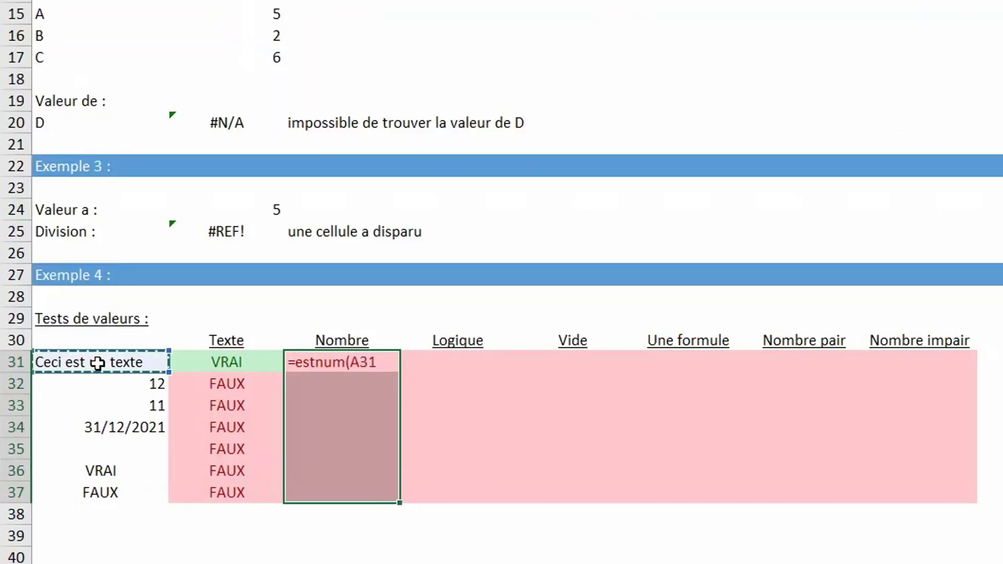
key("ctrl+Return")
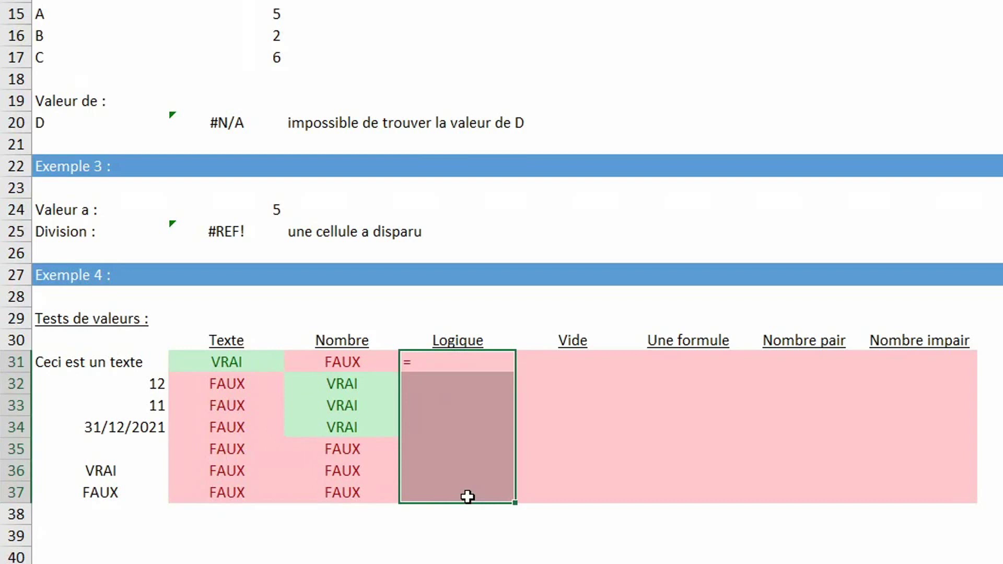
Step: Fill the Logique column with =ESTLOGIQUE(A31) for every sample value
type("es")
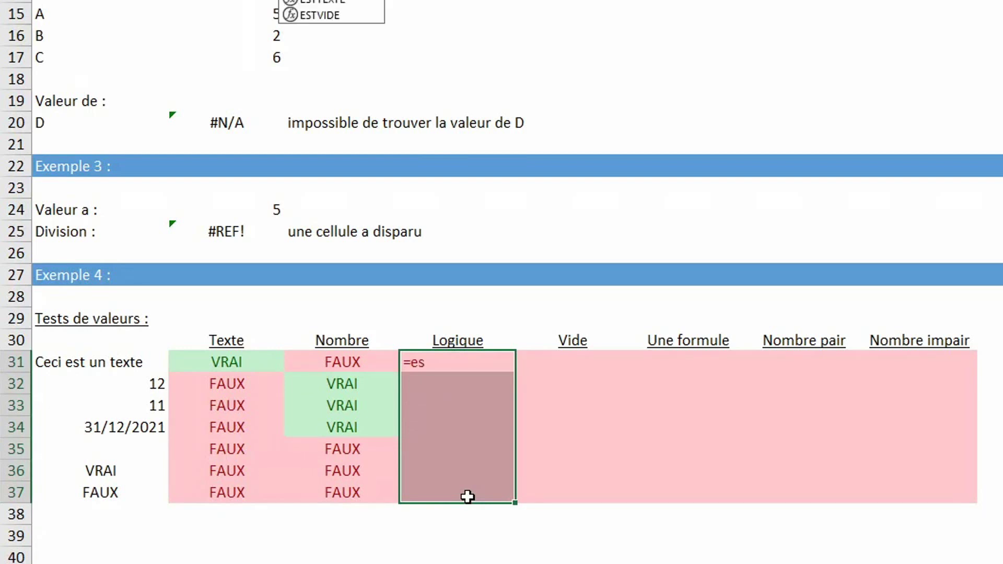
type("tlo")
key("Tab")
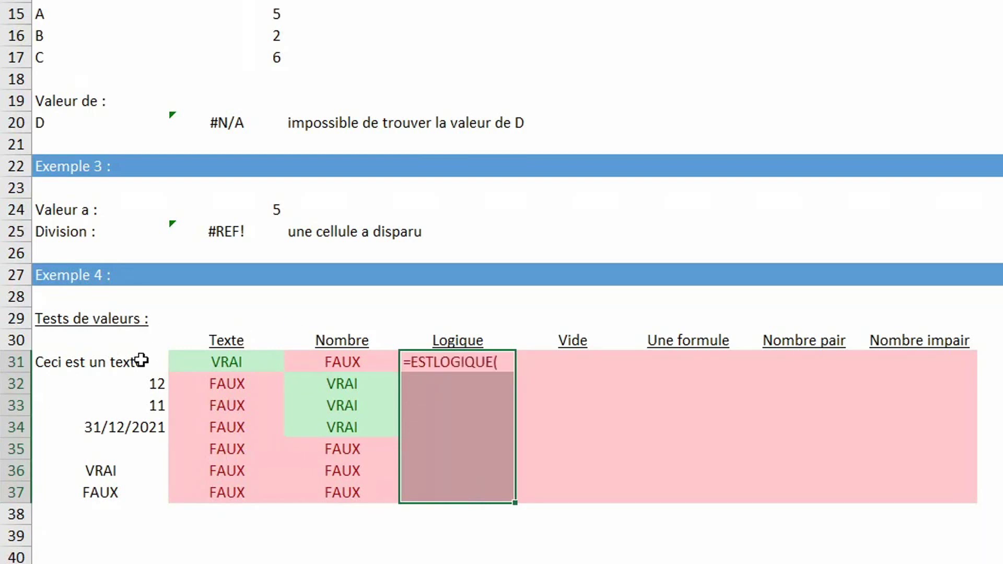
left_click(142, 361)
key("ctrl+Return")
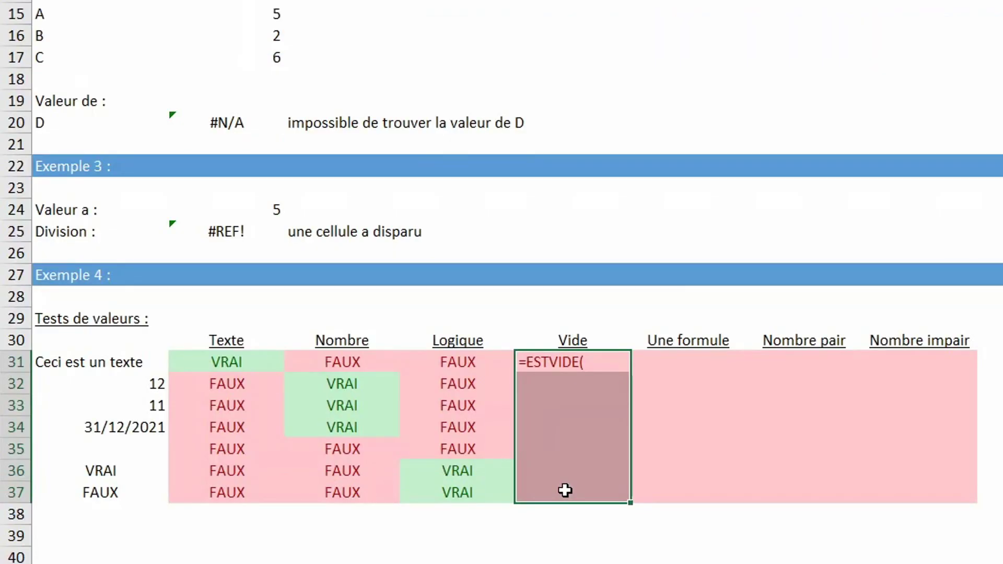
Step: Fill the Vide and Une formule columns with =ESTVIDE(A31) and =ESTFORMULE(A31)
left_click(121, 365)
key("ctrl+Return")
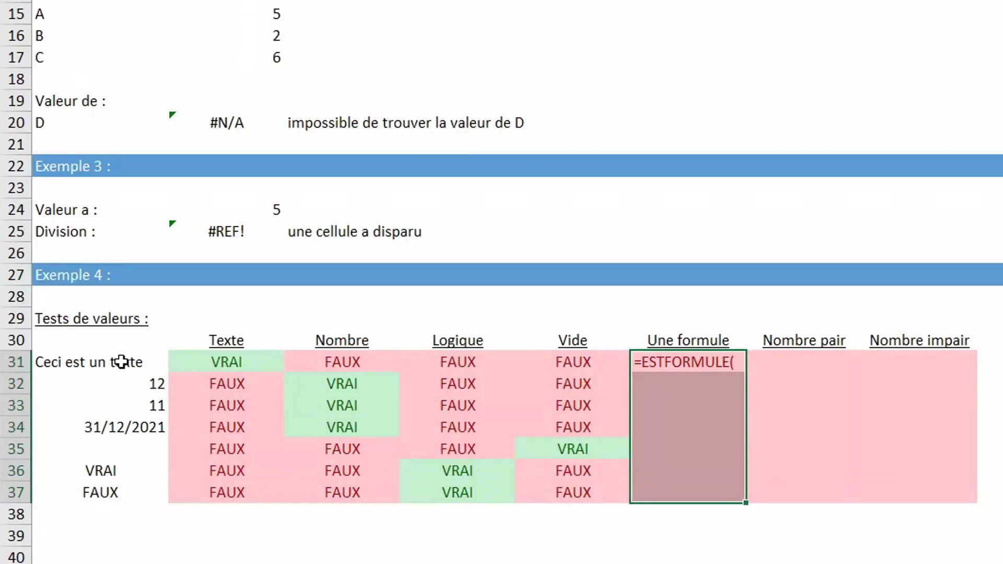
left_click(122, 362)
key("ctrl+Return")
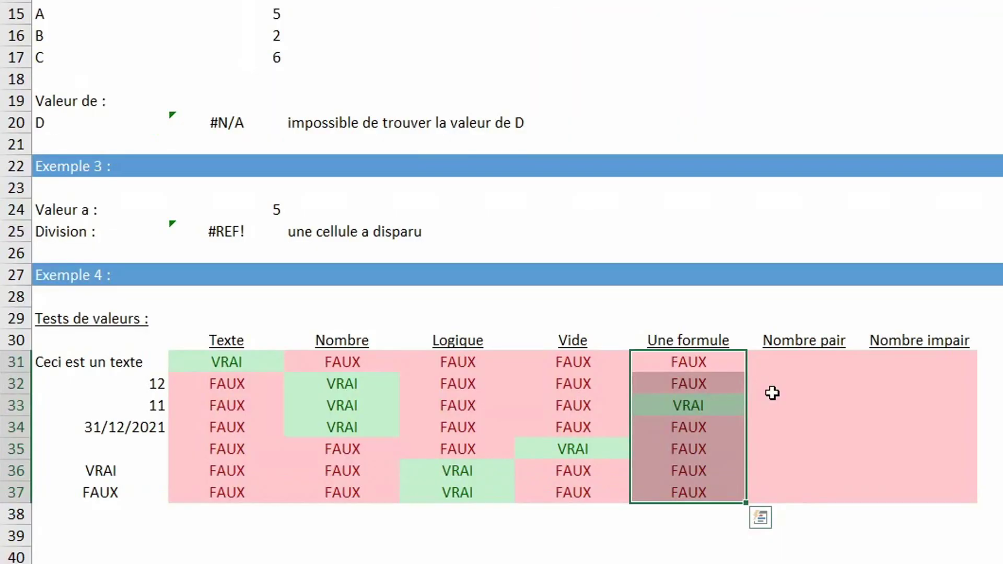
left_click_drag(802, 360, 807, 492)
type("=")
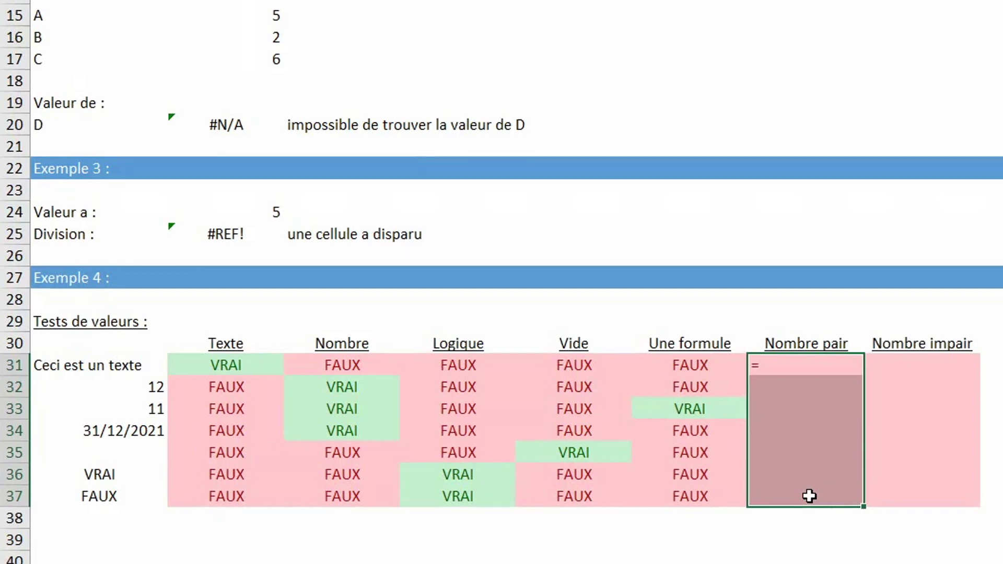
Step: Fill the Nombre pair cells with =EST.PAIR(A31), entered across the whole column at once
type("est")
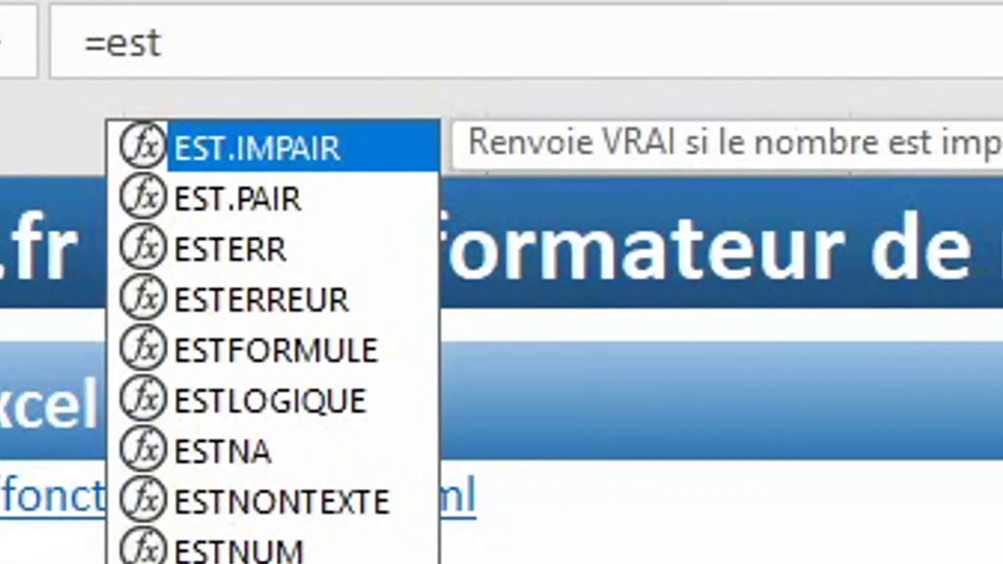
key("Down")
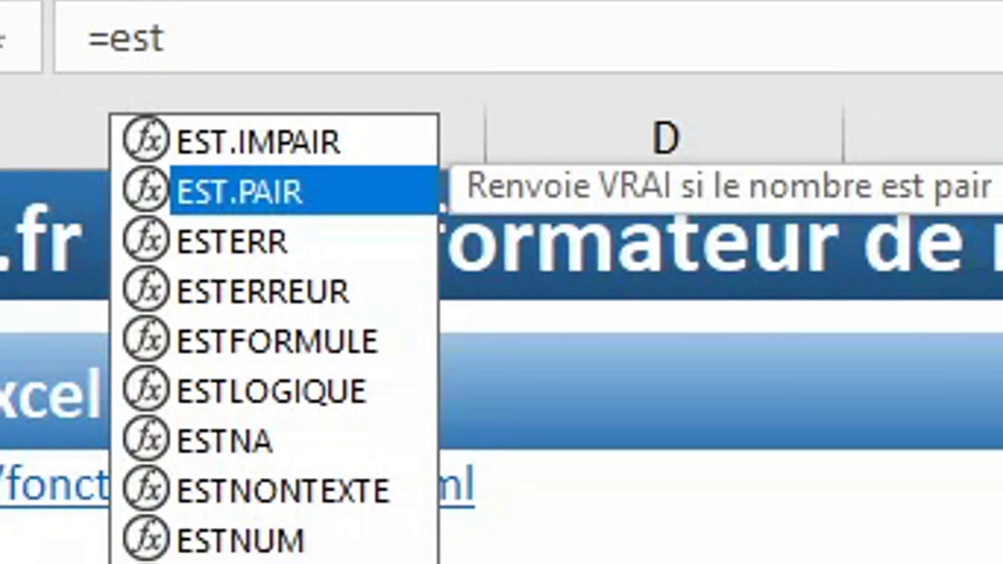
key("Tab")
left_click(127, 364)
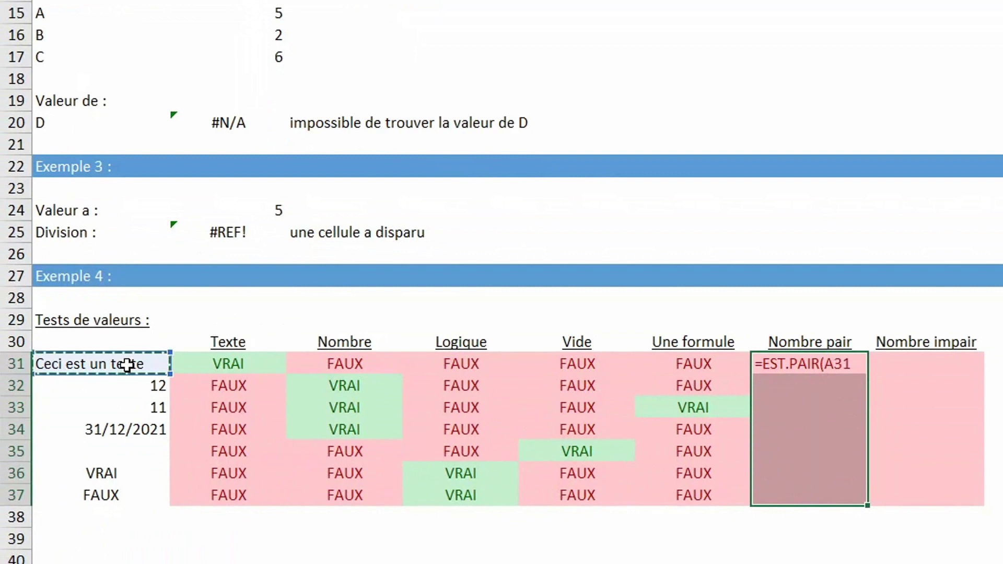
key("ctrl+Return")
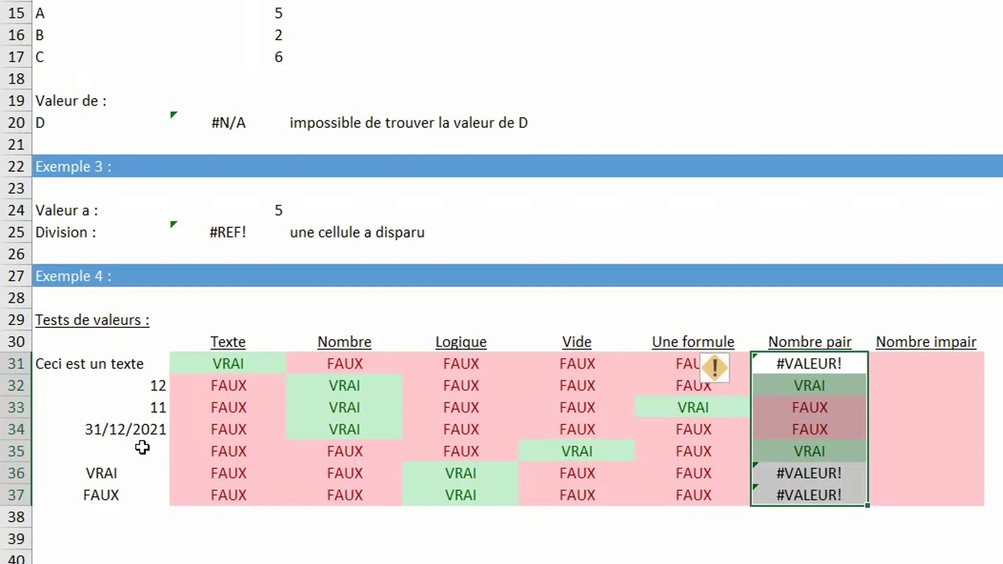
left_click_drag(926, 363, 937, 499)
type("=")
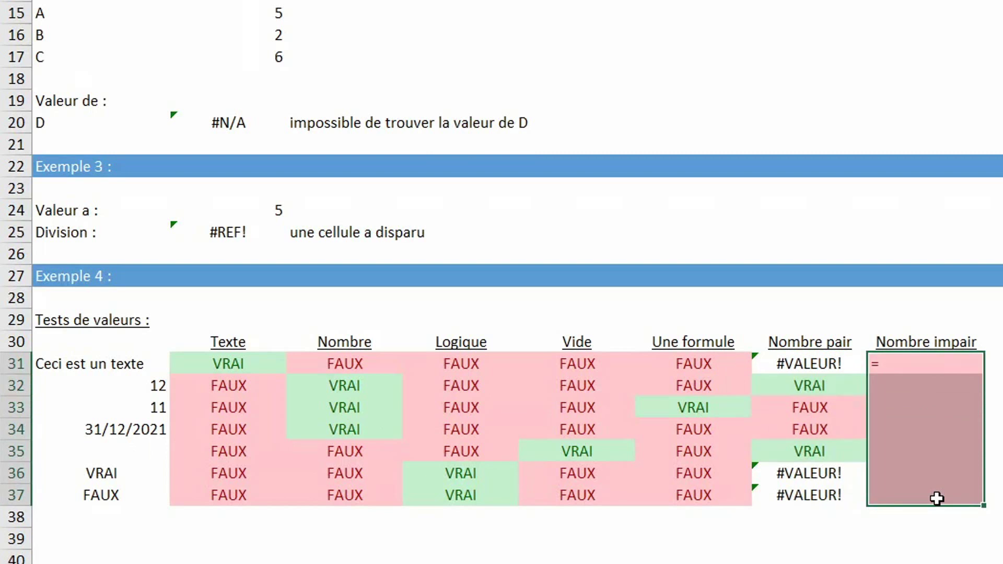
Step: Enter =EST.IMPAIR(A31) into all the Nombre impair cells at once
type("est.")
type("i")
key("Tab")
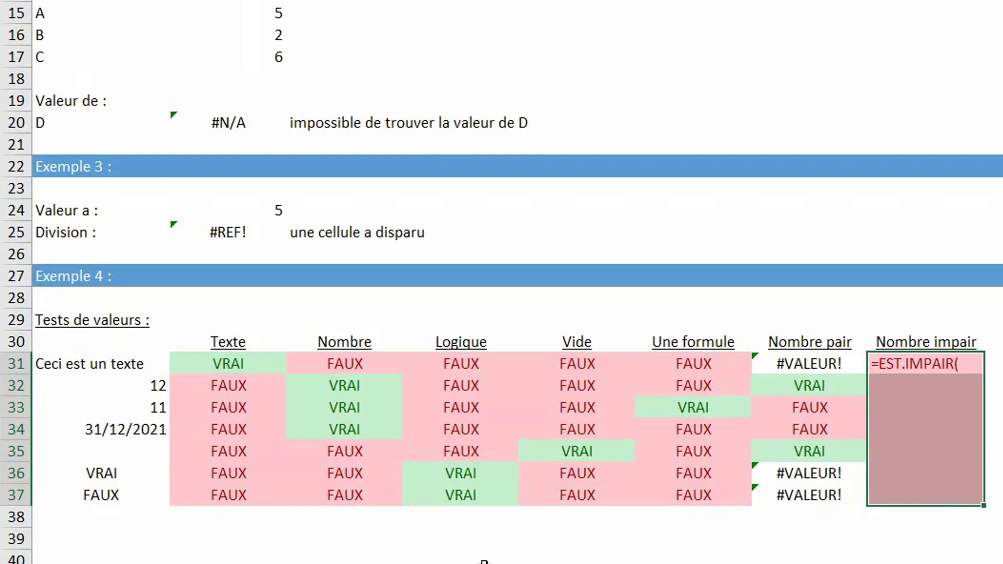
left_click(152, 365)
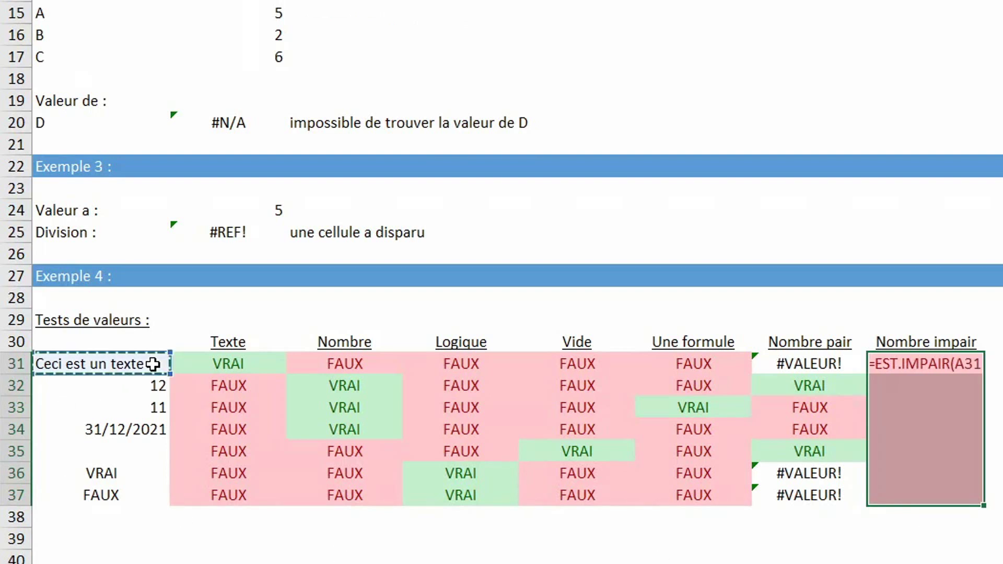
key("ctrl+Return")
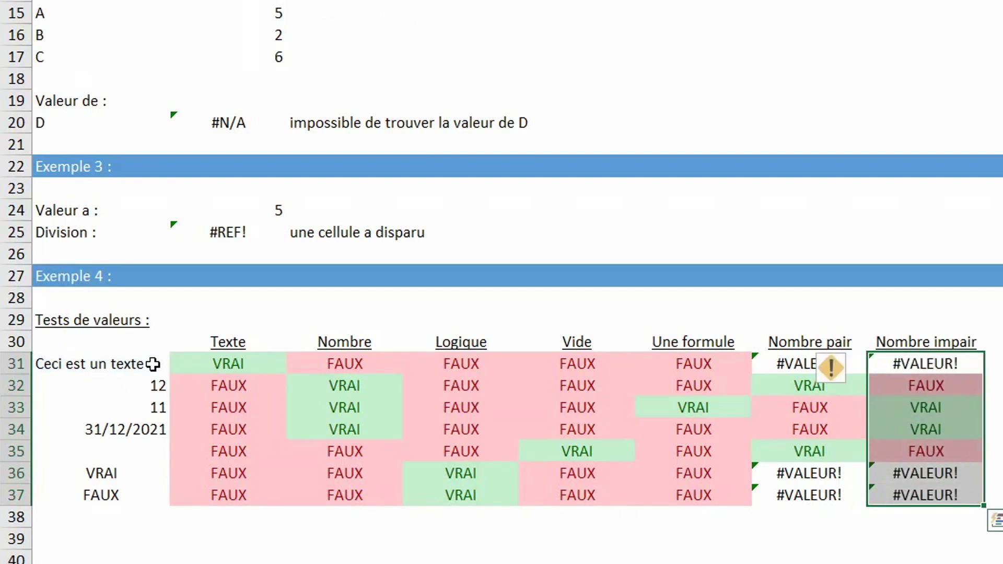